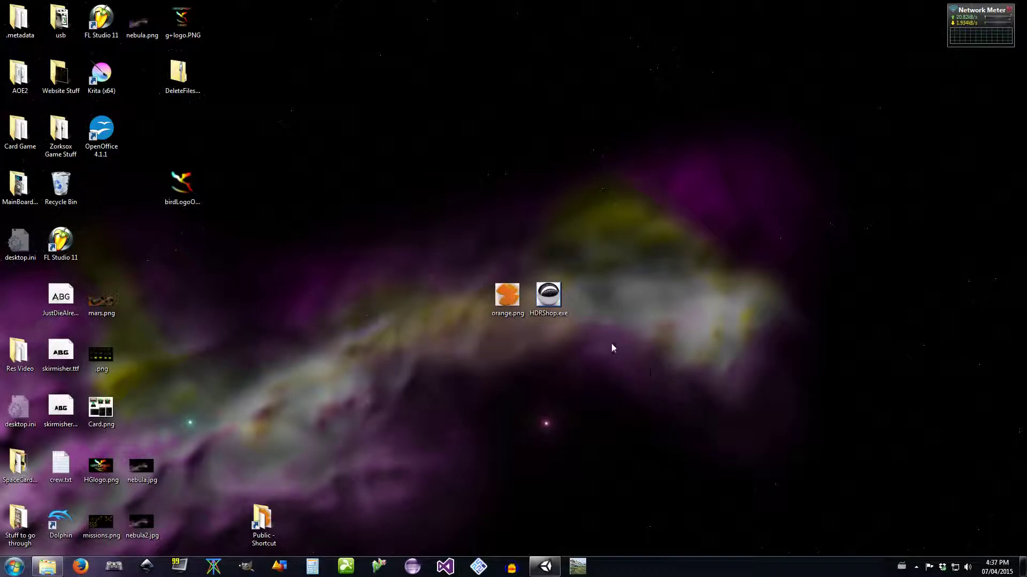
Step: Preview orange.png from the desktop, close the preview, and open the image in GIMP for editing
{"action": "double_click", "coordinate": [511, 293]}
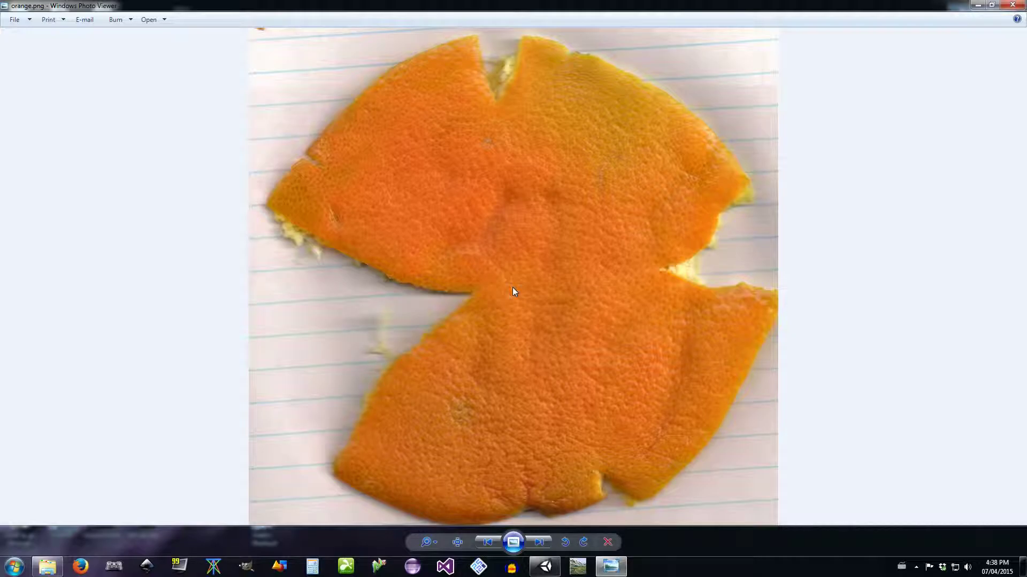
{"action": "left_click", "coordinate": [1016, 5]}
{"action": "right_click", "coordinate": [519, 300]}
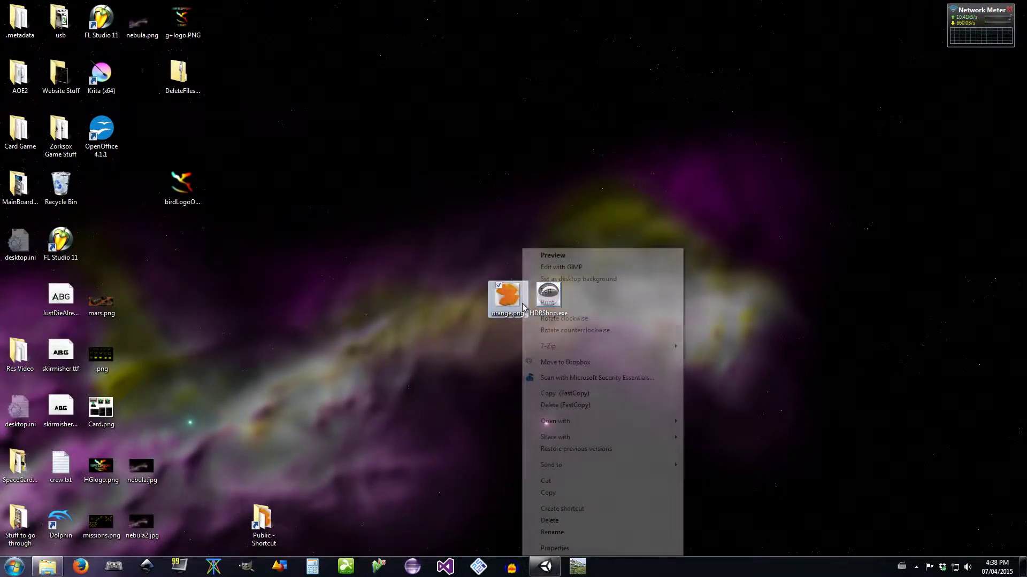
{"action": "left_click", "coordinate": [554, 268]}
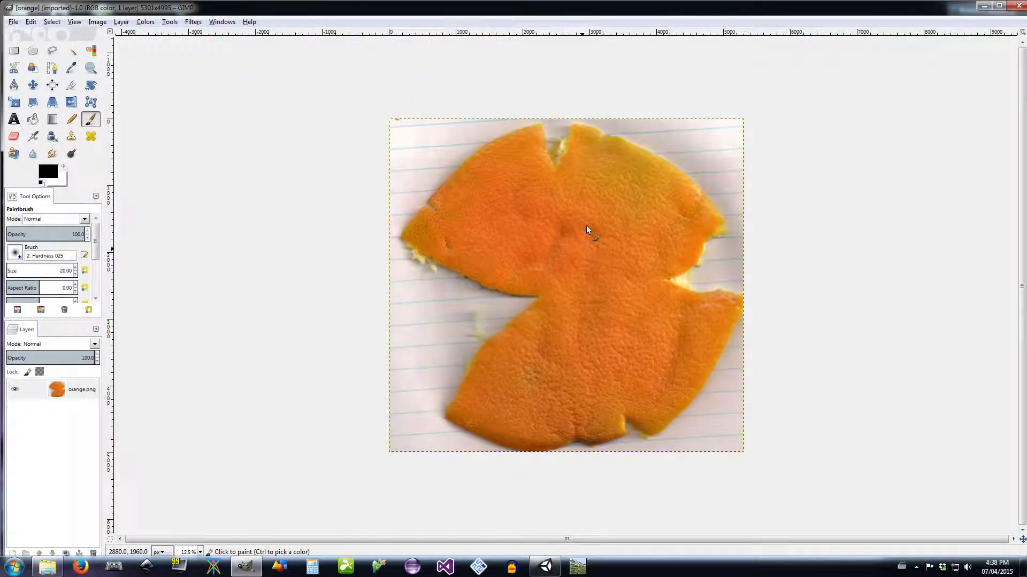
{"action": "scroll", "coordinate": [579, 232], "scroll_direction": "up", "scroll_amount": 2}
{"action": "scroll", "coordinate": [579, 231], "scroll_direction": "down", "scroll_amount": 1}
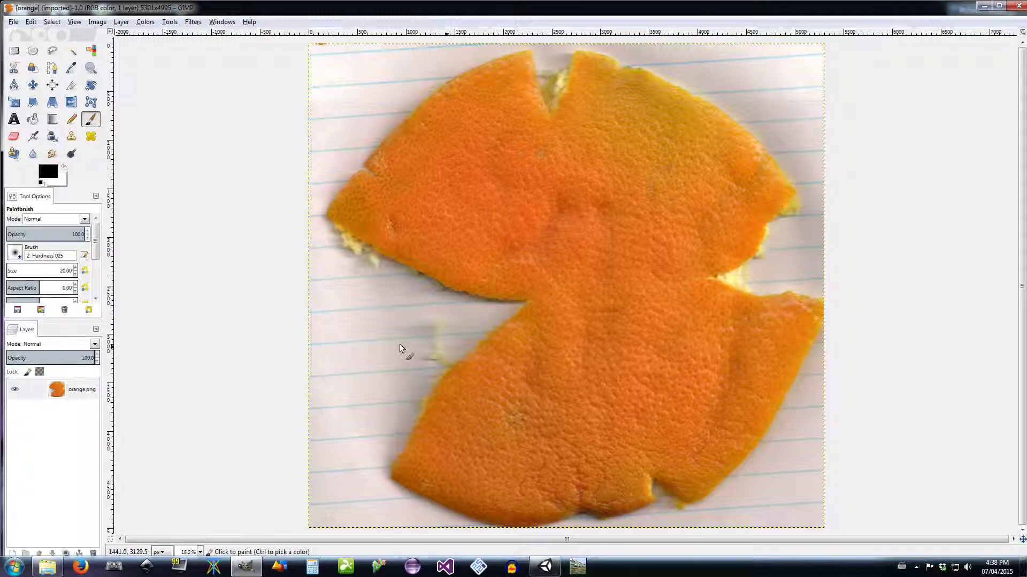
Step: Duplicate the orange.png layer, hide the copy, and make the original layer active
{"action": "left_click", "coordinate": [57, 392]}
{"action": "right_click", "coordinate": [57, 392]}
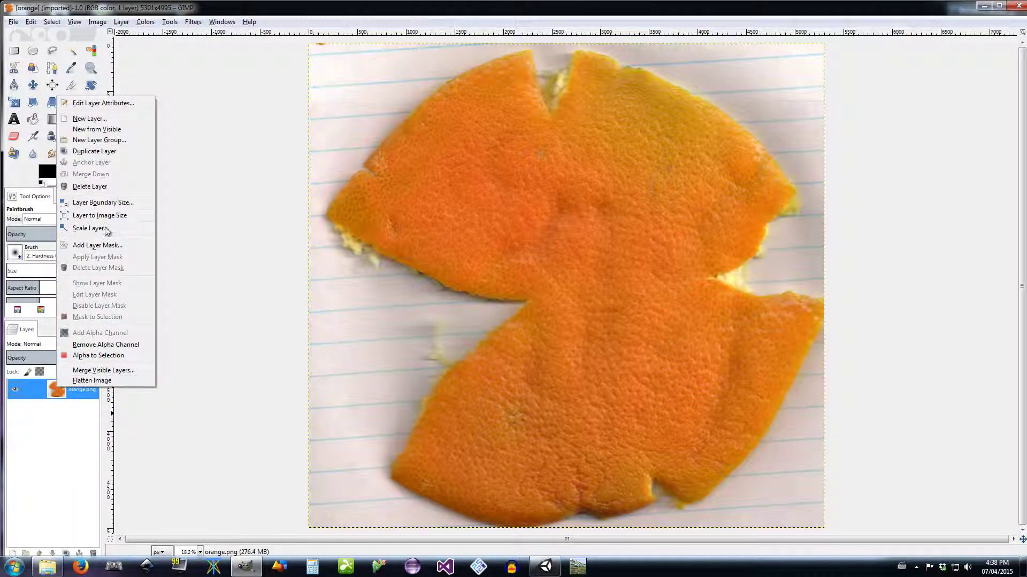
{"action": "left_click", "coordinate": [91, 153]}
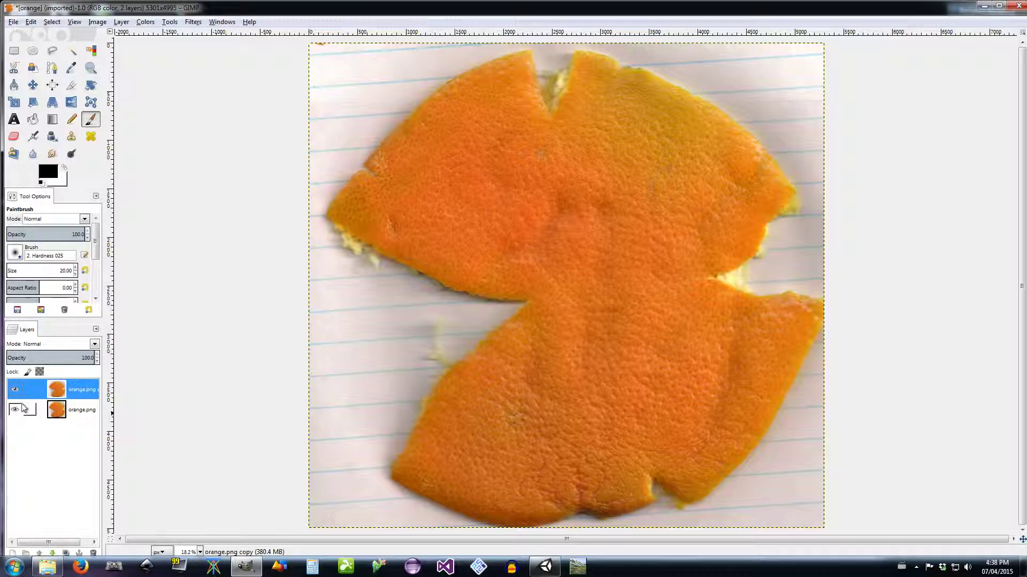
{"action": "left_click", "coordinate": [56, 415]}
{"action": "left_click", "coordinate": [15, 389]}
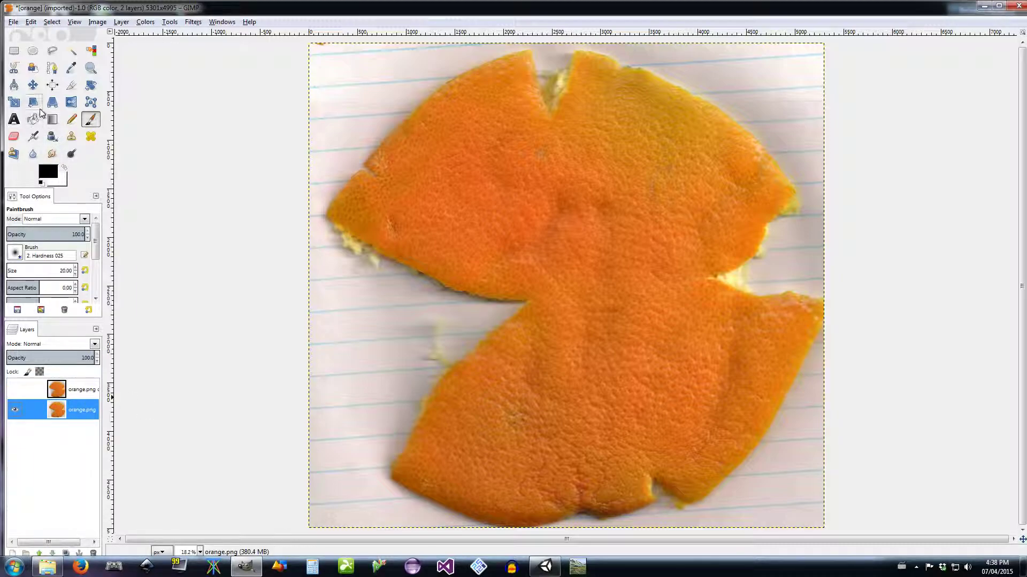
Step: Rotate the original orange.png layer by 16.75 degrees
{"action": "left_click", "coordinate": [91, 85]}
{"action": "left_click_drag", "start_coordinate": [617, 347], "coordinate": [596, 385]}
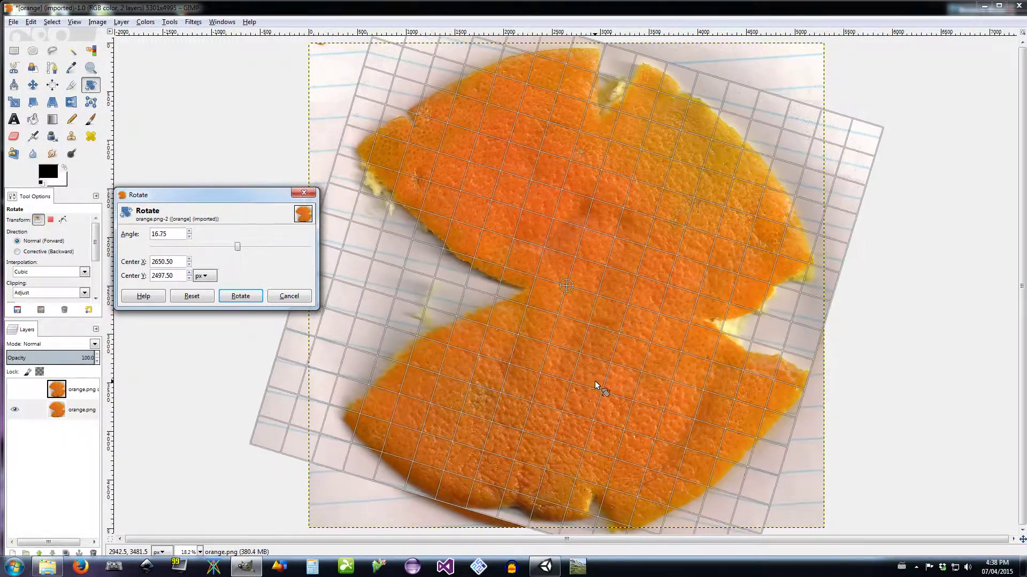
{"action": "left_click", "coordinate": [240, 296]}
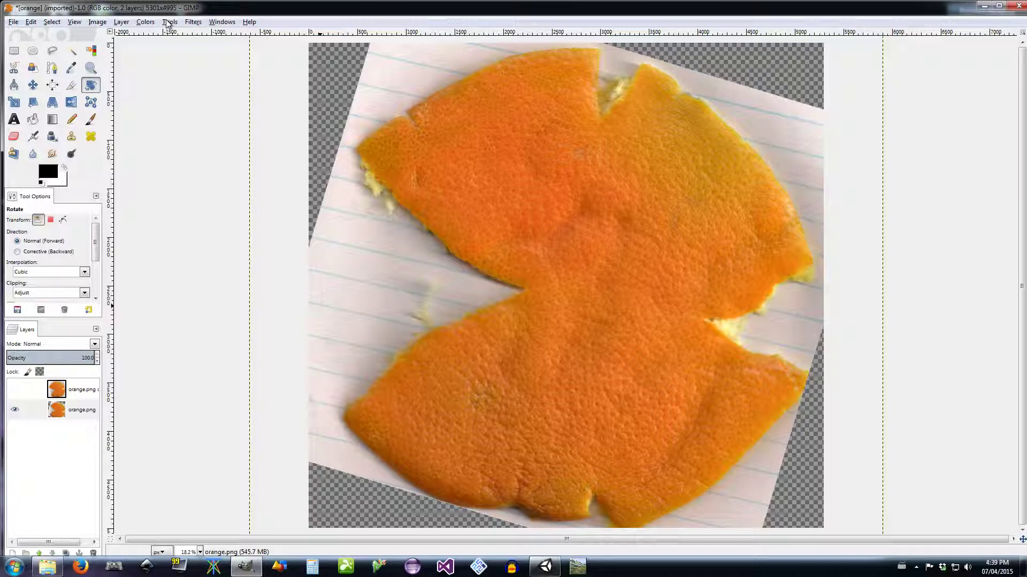
Step: Show the unrotated copy instead of the rotated layer and draw a rectangular selection about 3113 by 1375 px over its upper half
{"action": "left_click", "coordinate": [15, 410]}
{"action": "left_click", "coordinate": [15, 390]}
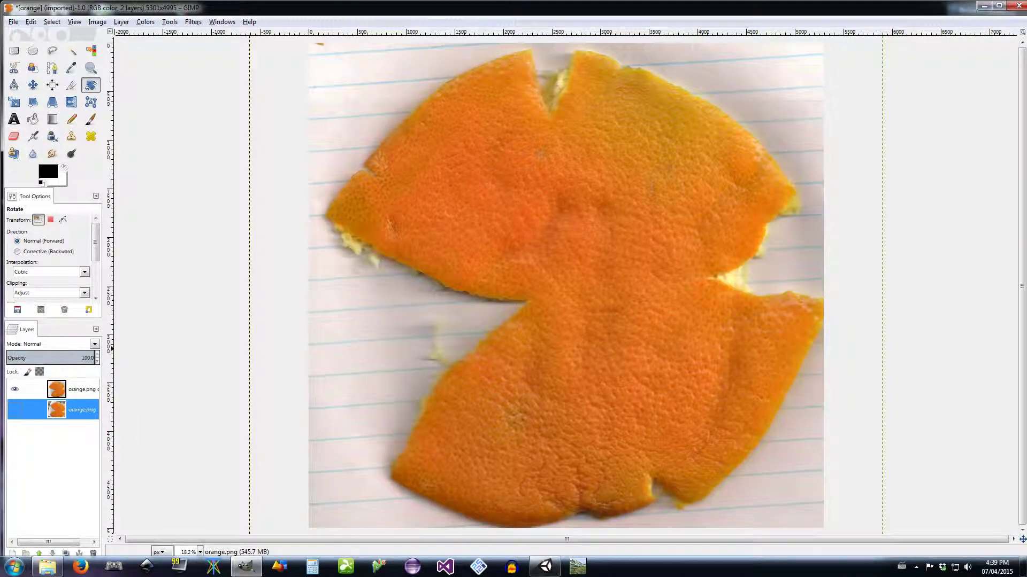
{"action": "left_click", "coordinate": [14, 50]}
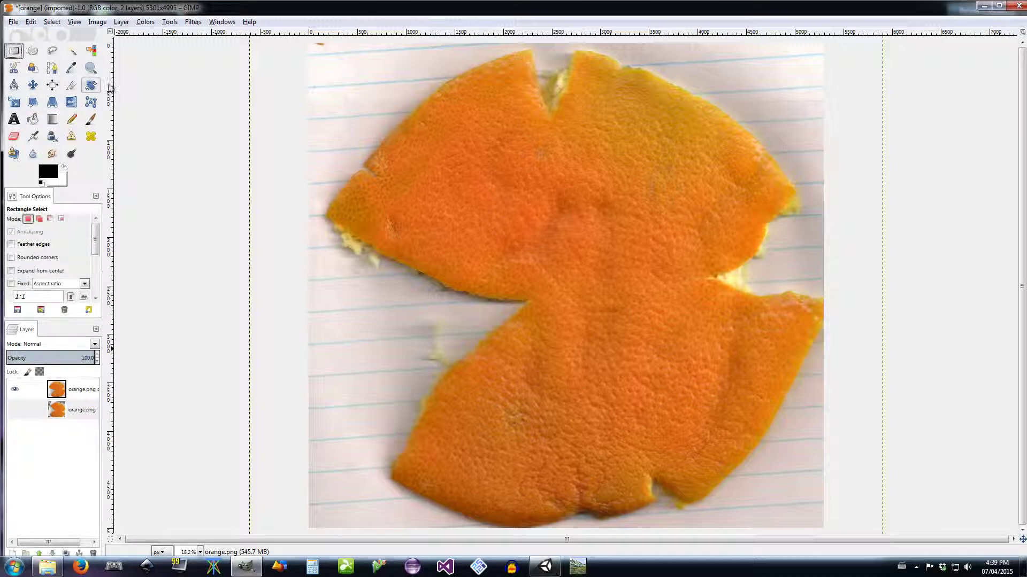
{"action": "left_click_drag", "start_coordinate": [418, 124], "coordinate": [720, 256]}
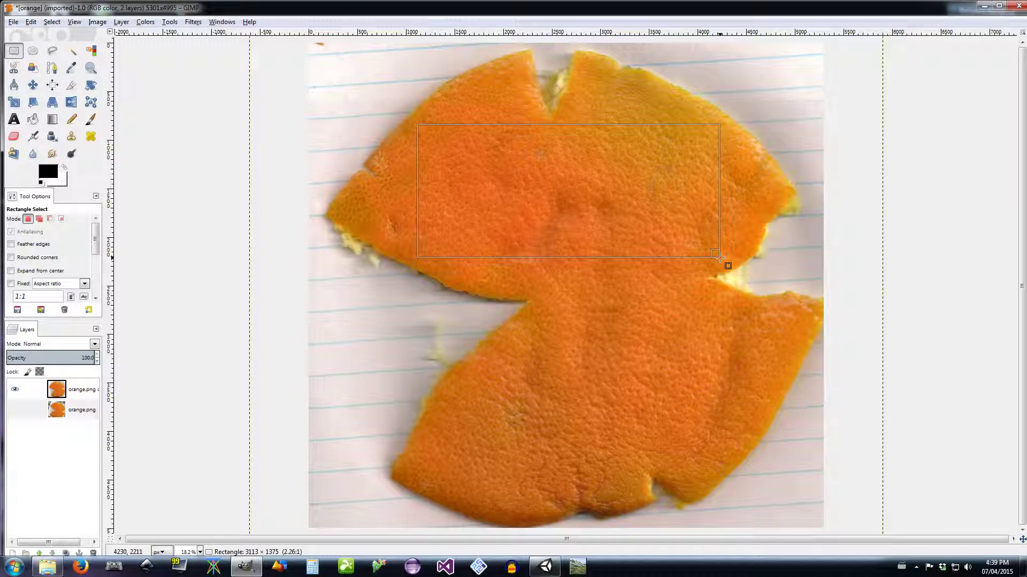
{"action": "left_click_drag", "start_coordinate": [720, 257], "coordinate": [722, 260]}
Step: Refine the rectangular selection to about 3000 by 1500 px, keeping it entirely inside the upper half of the peel
{"action": "scroll", "coordinate": [723, 260], "scroll_direction": "up", "scroll_amount": 8}
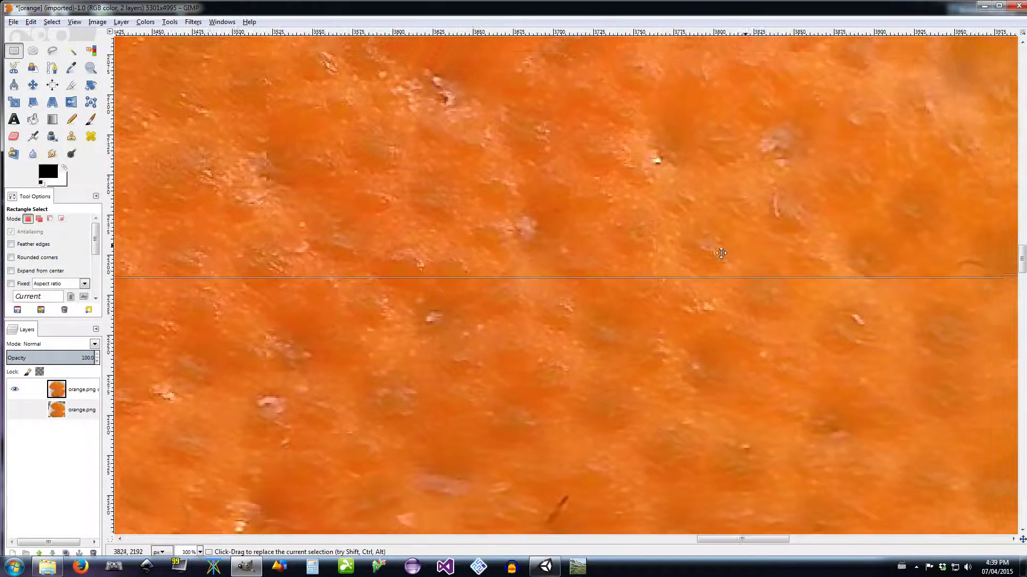
{"action": "scroll", "coordinate": [740, 247], "scroll_direction": "right", "scroll_amount": 10}
{"action": "scroll", "coordinate": [741, 247], "scroll_direction": "up", "scroll_amount": 3}
{"action": "left_click_drag", "start_coordinate": [534, 291], "coordinate": [350, 281]}
{"action": "scroll", "coordinate": [291, 321], "scroll_direction": "down", "scroll_amount": 1}
{"action": "scroll", "coordinate": [291, 320], "scroll_direction": "left", "scroll_amount": 10}
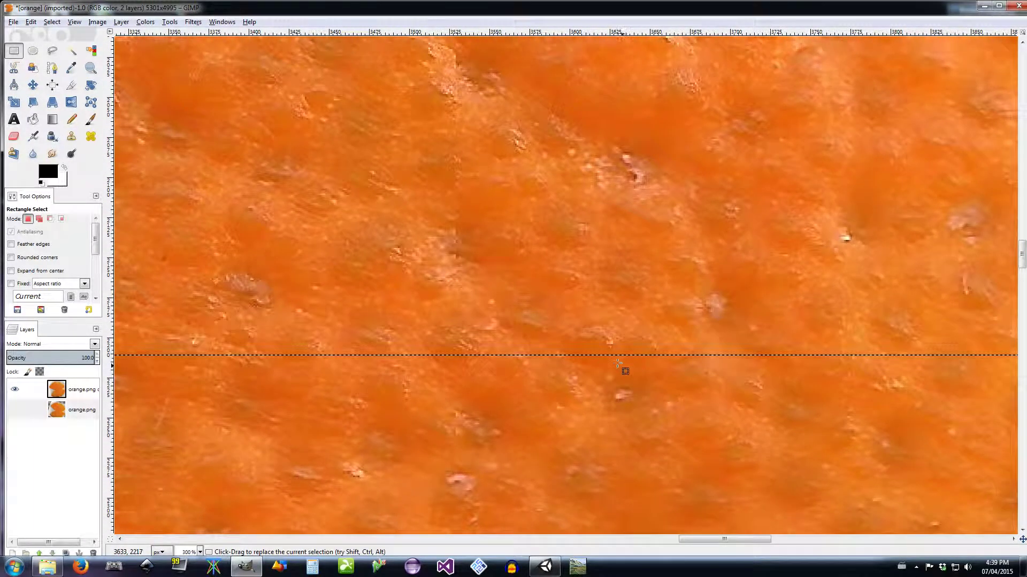
{"action": "left_click_drag", "start_coordinate": [617, 364], "coordinate": [584, 531]}
{"action": "key", "text": "ctrl"}
{"action": "scroll", "coordinate": [525, 456], "scroll_direction": "down", "scroll_amount": 6}
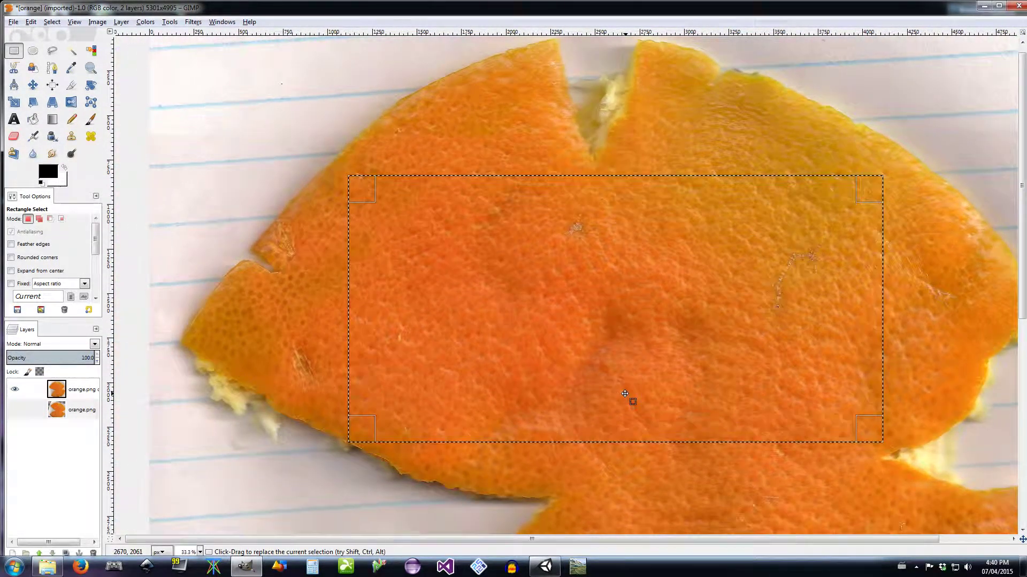
{"action": "left_click_drag", "start_coordinate": [566, 321], "coordinate": [499, 298]}
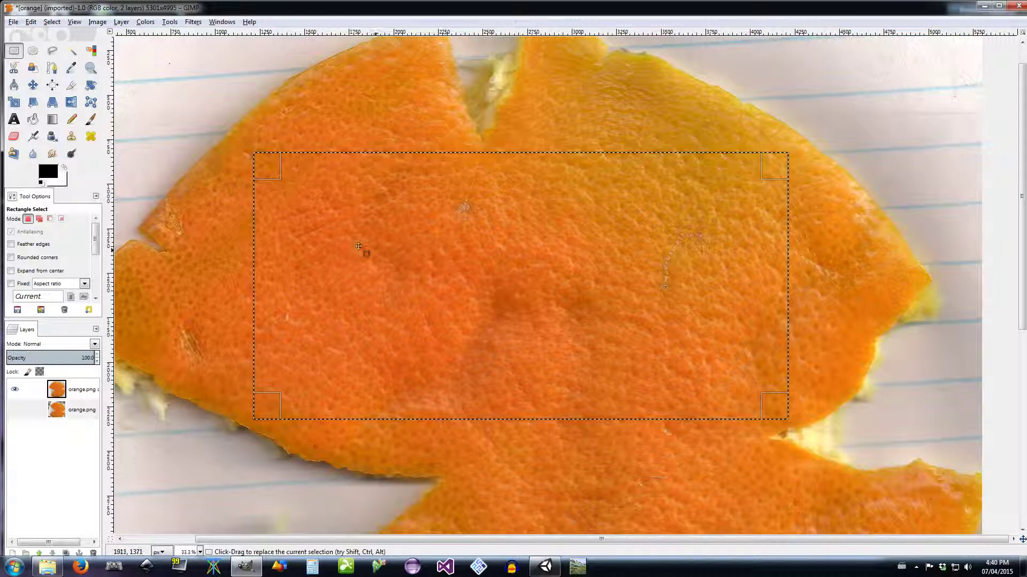
{"action": "left_click", "coordinate": [121, 22]}
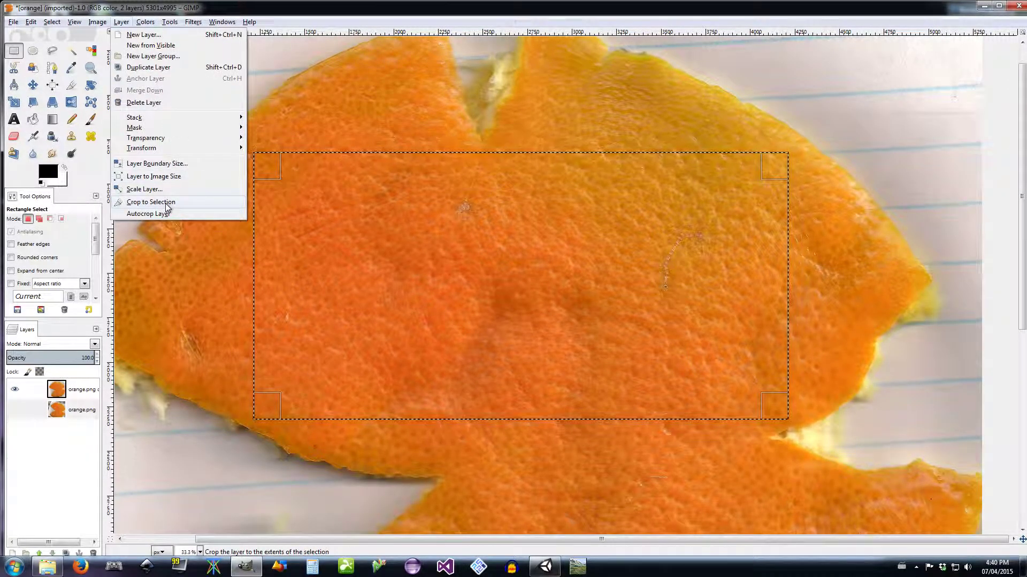
{"action": "left_click", "coordinate": [185, 203]}
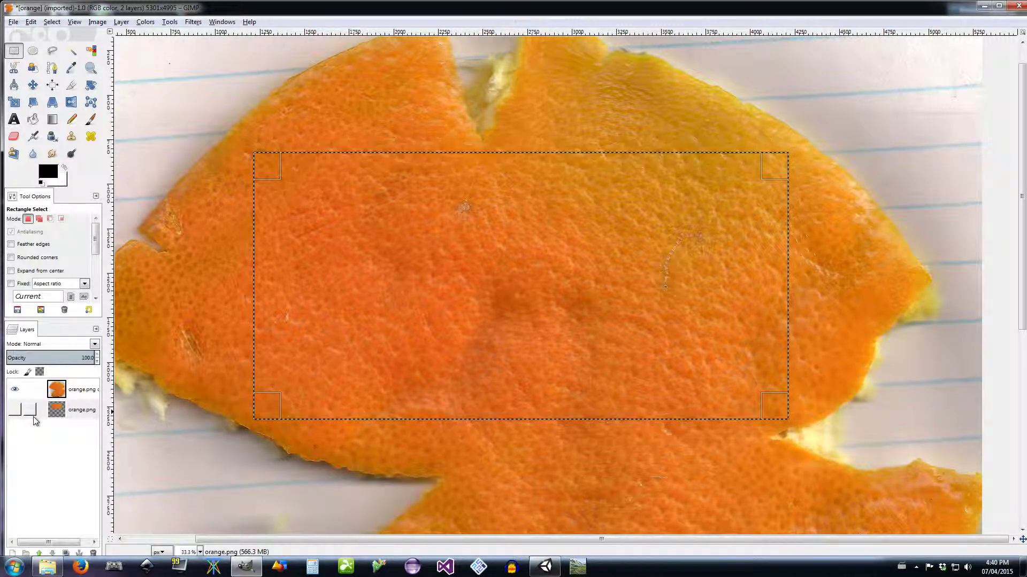
{"action": "left_click", "coordinate": [13, 412]}
{"action": "left_click", "coordinate": [14, 411]}
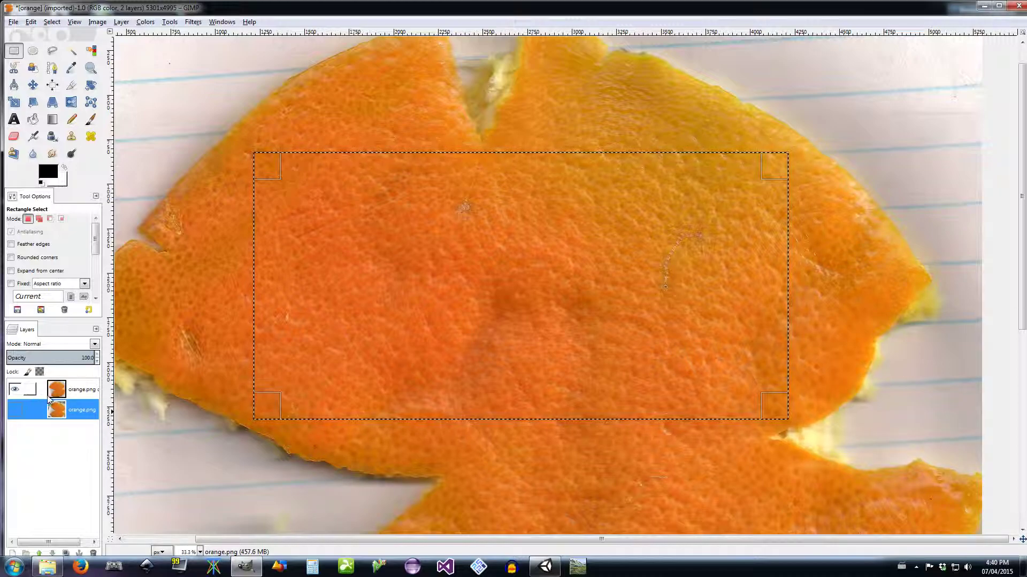
Step: Make the unrotated copy layer active and crop it to the selection
{"action": "left_click", "coordinate": [32, 389]}
{"action": "left_click", "coordinate": [120, 21]}
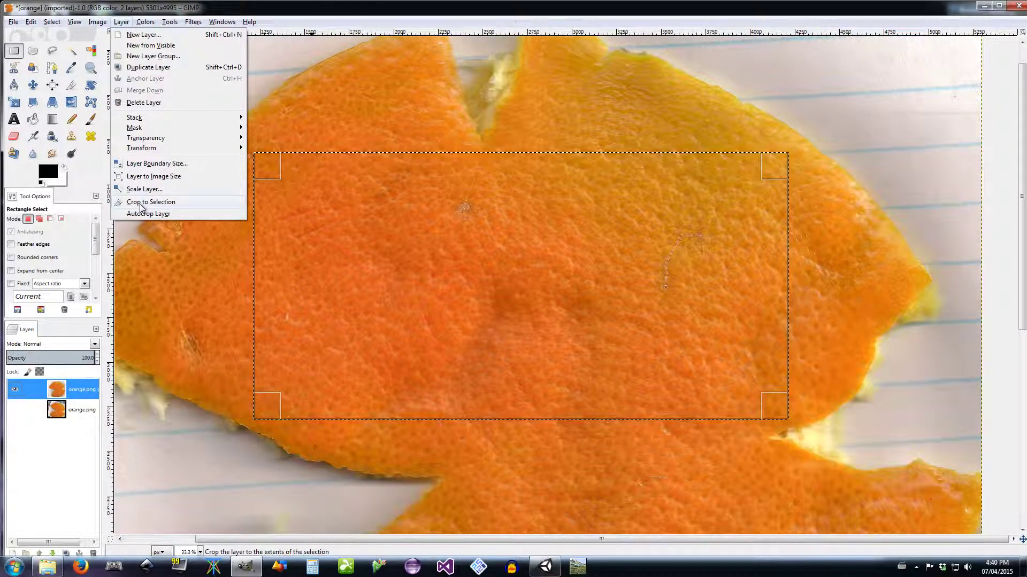
{"action": "left_click", "coordinate": [161, 196]}
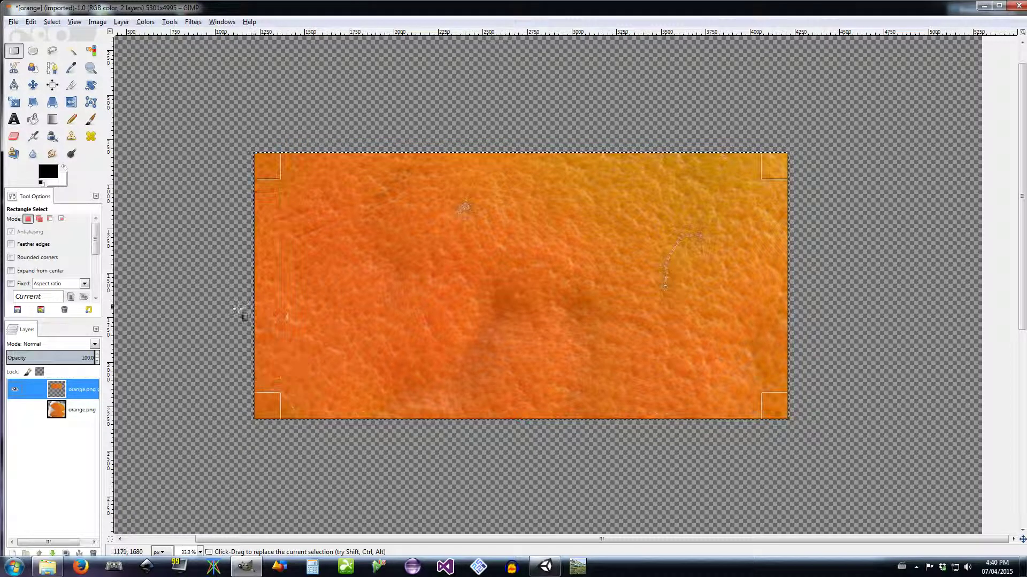
Step: Hide the cropped copy, show the rotated layer, and move the rectangular selection onto the lower half of the peel
{"action": "left_click", "coordinate": [14, 390]}
{"action": "left_click", "coordinate": [15, 409]}
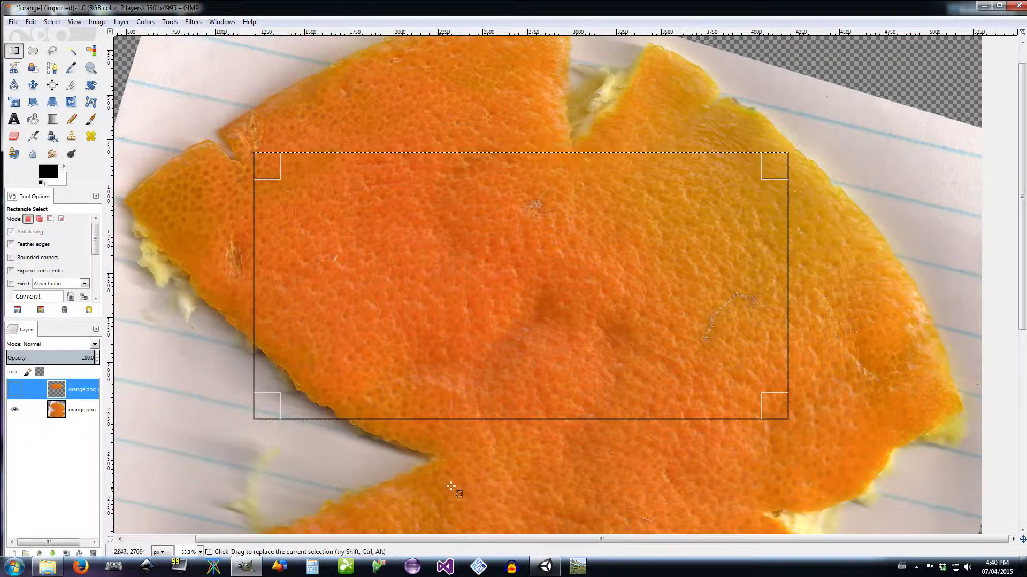
{"action": "scroll", "coordinate": [470, 323], "scroll_direction": "down", "scroll_amount": 3}
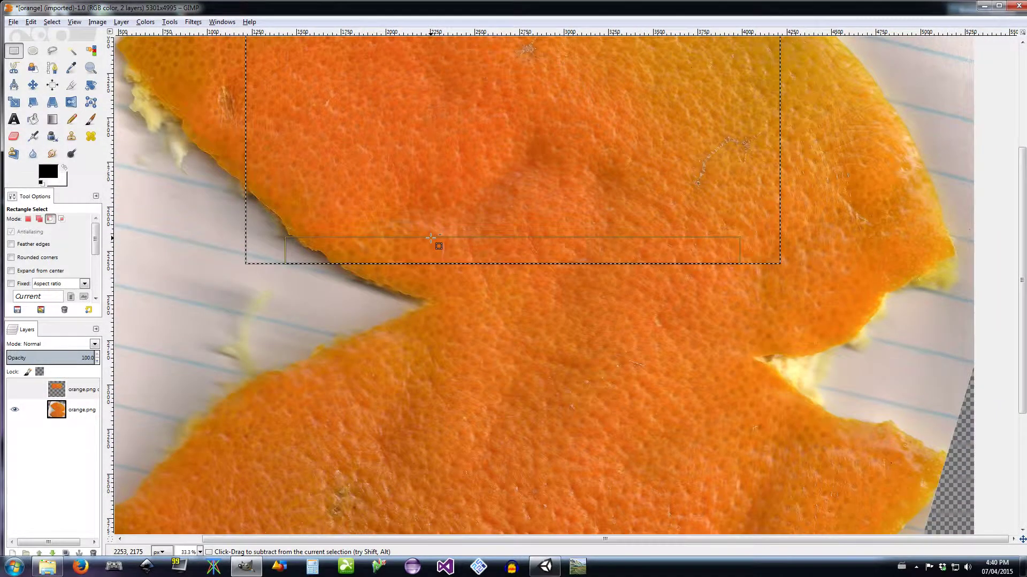
{"action": "scroll", "coordinate": [435, 241], "scroll_direction": "down", "scroll_amount": 1}
{"action": "scroll", "coordinate": [557, 284], "scroll_direction": "down", "scroll_amount": 1}
{"action": "scroll", "coordinate": [531, 176], "scroll_direction": "up", "scroll_amount": 1}
{"action": "left_click_drag", "start_coordinate": [525, 143], "coordinate": [518, 439]}
{"action": "key", "text": "ctrl"}
{"action": "scroll", "coordinate": [518, 438], "scroll_direction": "up", "scroll_amount": 1}
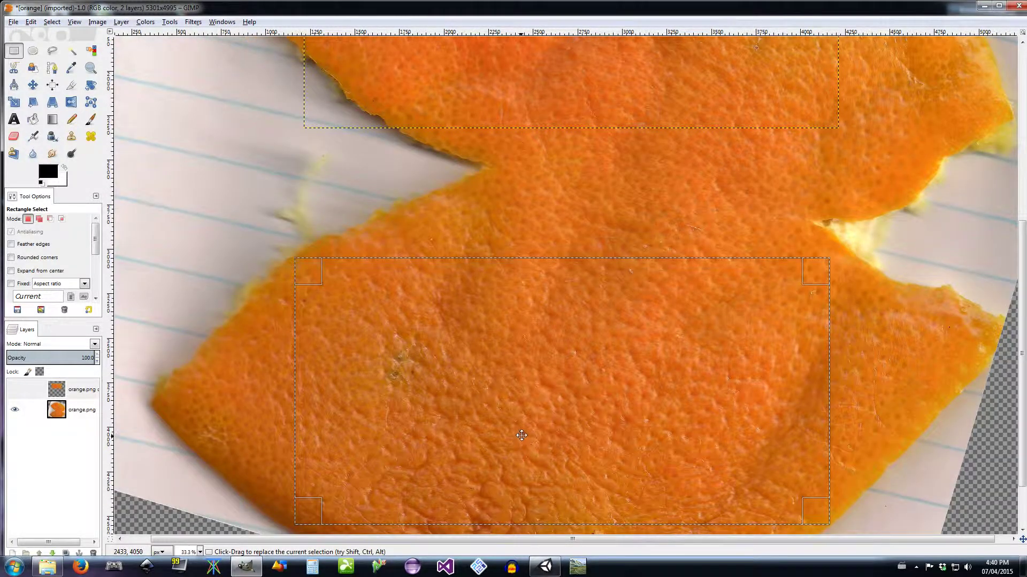
{"action": "scroll", "coordinate": [518, 439], "scroll_direction": "down", "scroll_amount": 2}
{"action": "left_click_drag", "start_coordinate": [419, 333], "coordinate": [415, 334]}
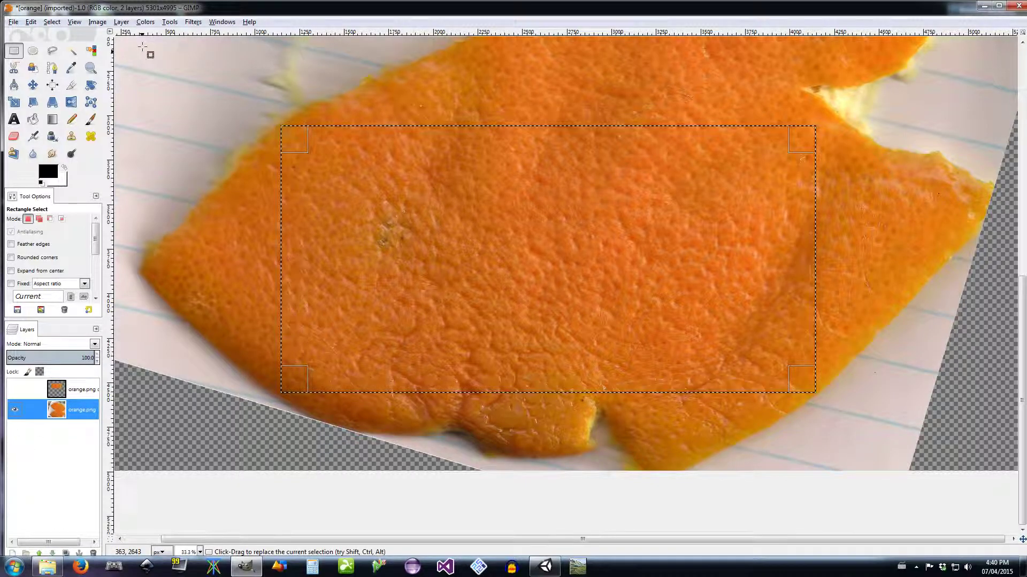
Step: Crop the rotated orange.png layer to the selection on the lower half of the peel
{"action": "left_click", "coordinate": [121, 21]}
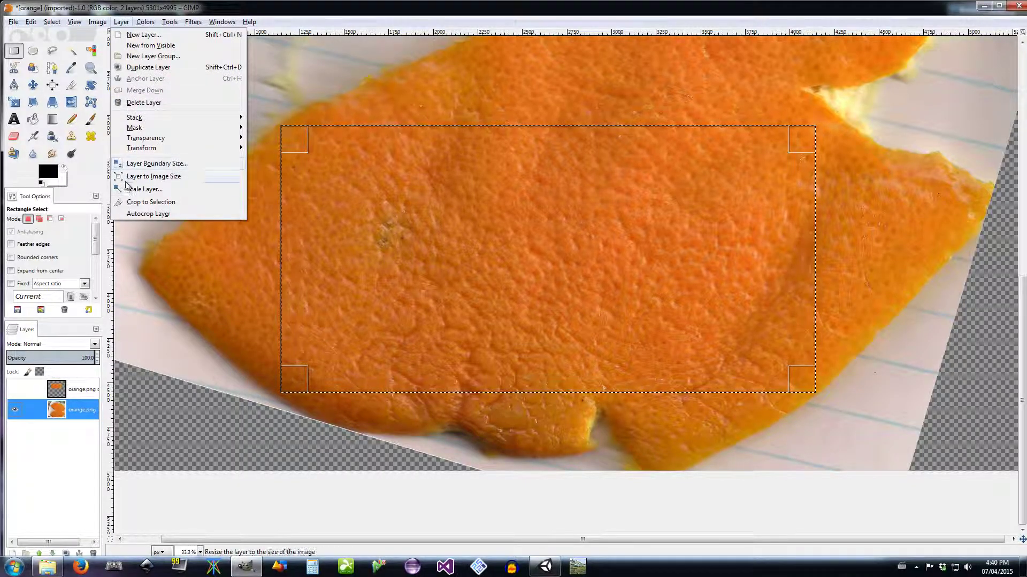
{"action": "left_click", "coordinate": [140, 202]}
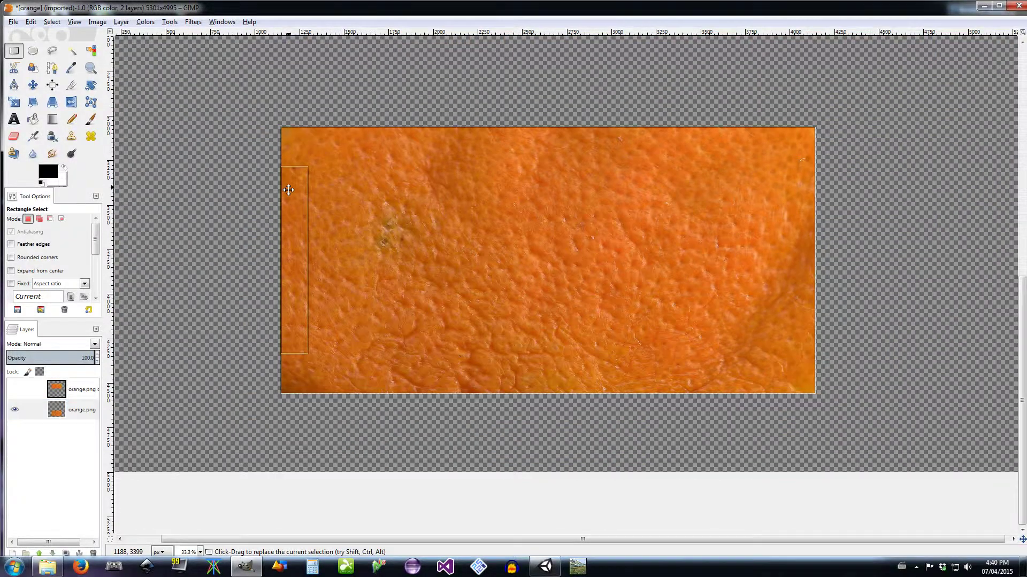
{"action": "scroll", "coordinate": [304, 198], "scroll_direction": "down", "scroll_amount": 2, "text": "ctrl"}
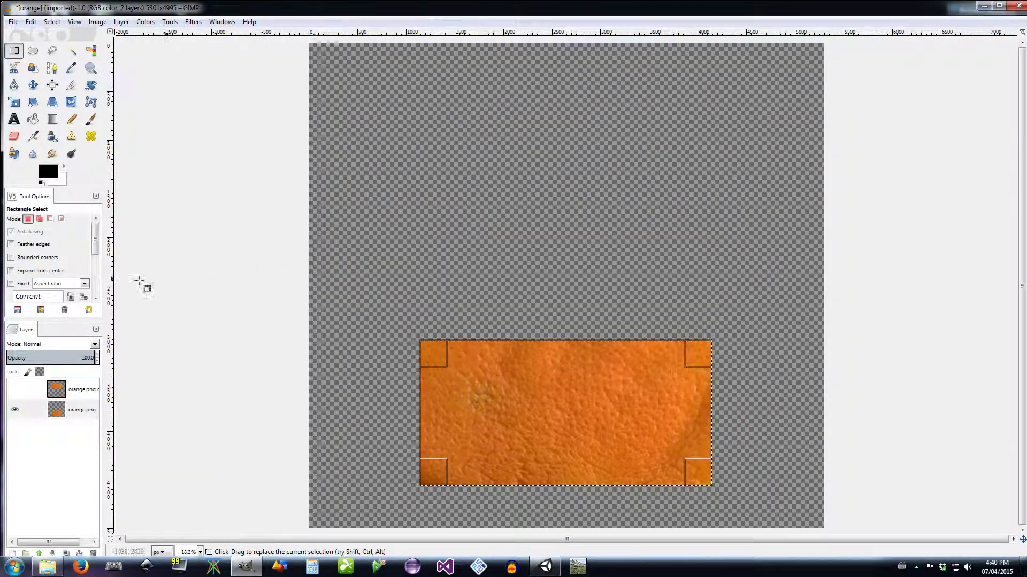
Step: Show the cropped copy again and move the lower peel piece up directly beneath the upper piece
{"action": "left_click", "coordinate": [19, 392]}
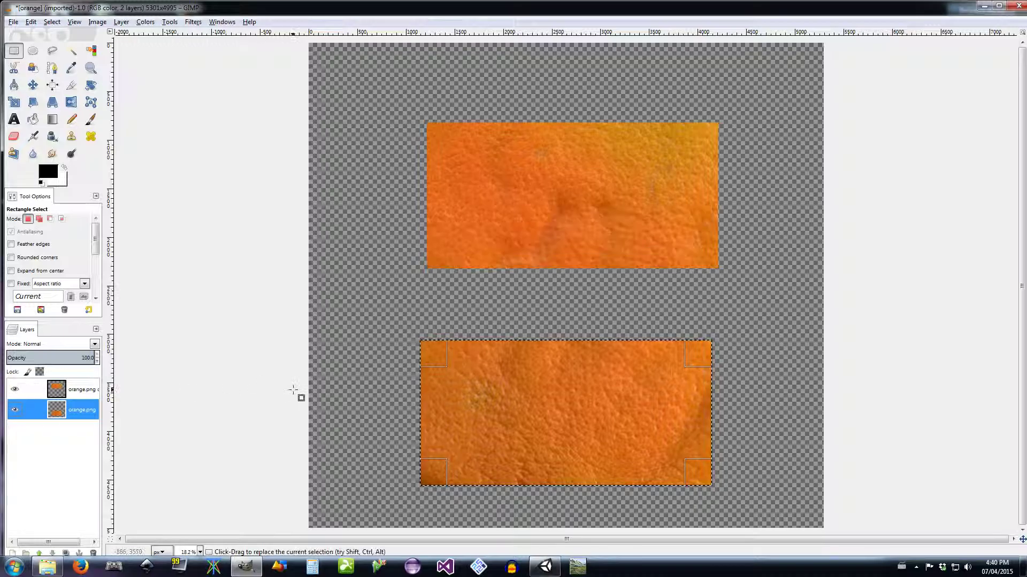
{"action": "left_click", "coordinate": [33, 85]}
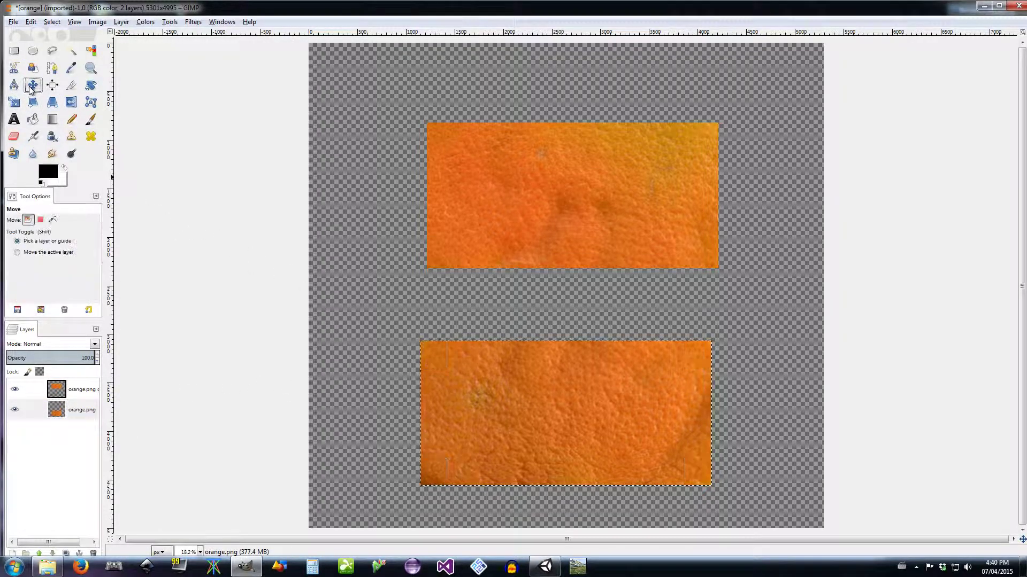
{"action": "left_click_drag", "start_coordinate": [546, 417], "coordinate": [553, 341]}
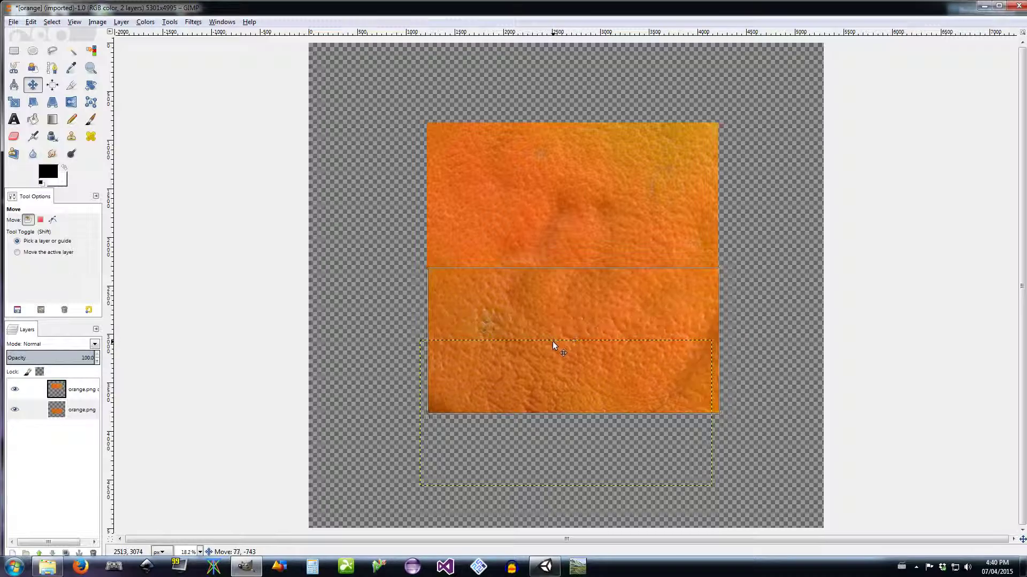
Step: Nudge the lower peel piece 9 px to the right so its left edge lines up with the upper piece
{"action": "key", "text": "1"}
{"action": "scroll", "coordinate": [324, 241], "scroll_direction": "up", "scroll_amount": 5}
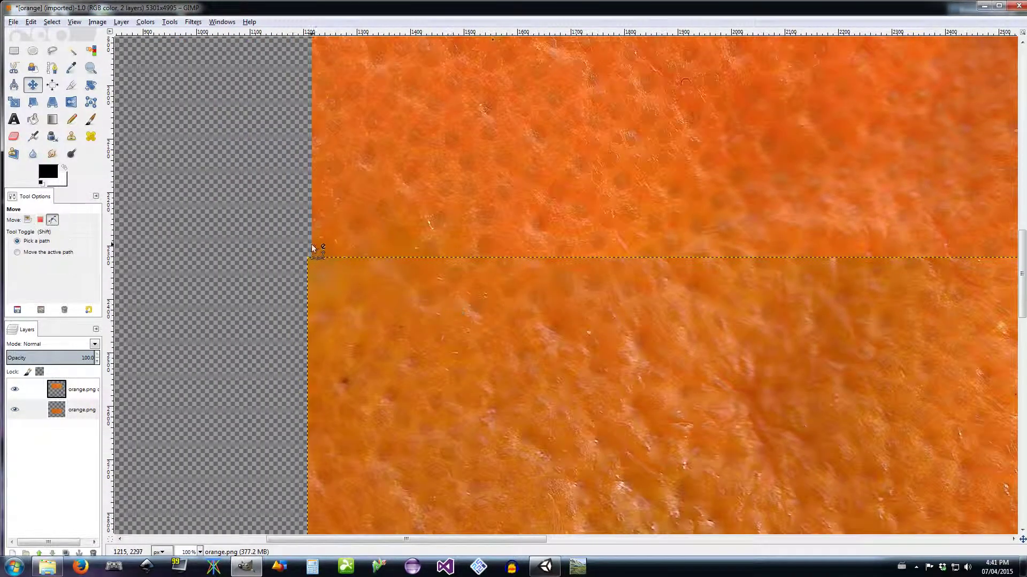
{"action": "key", "text": "Right"}
{"action": "key", "text": "Right"}
{"action": "key", "text": "Right"}
{"action": "key", "text": "Right"}
{"action": "key", "text": "Right"}
{"action": "key", "text": "Right"}
{"action": "key", "text": "Right"}
{"action": "key", "text": "Right"}
{"action": "key", "text": "Right"}
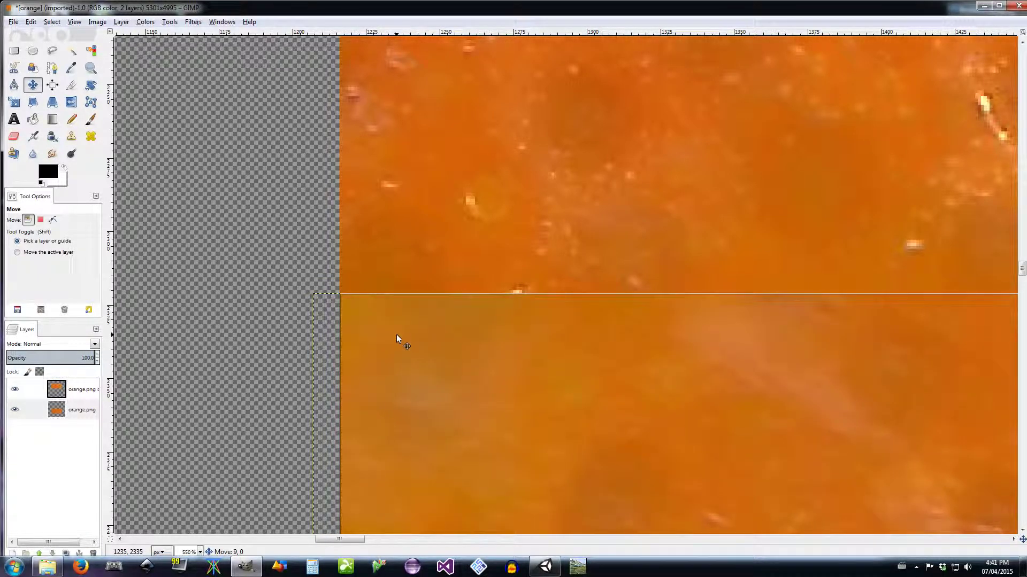
{"action": "scroll", "coordinate": [396, 335], "scroll_direction": "down", "scroll_amount": 8}
{"action": "scroll", "coordinate": [623, 365], "scroll_direction": "right", "scroll_amount": 5}
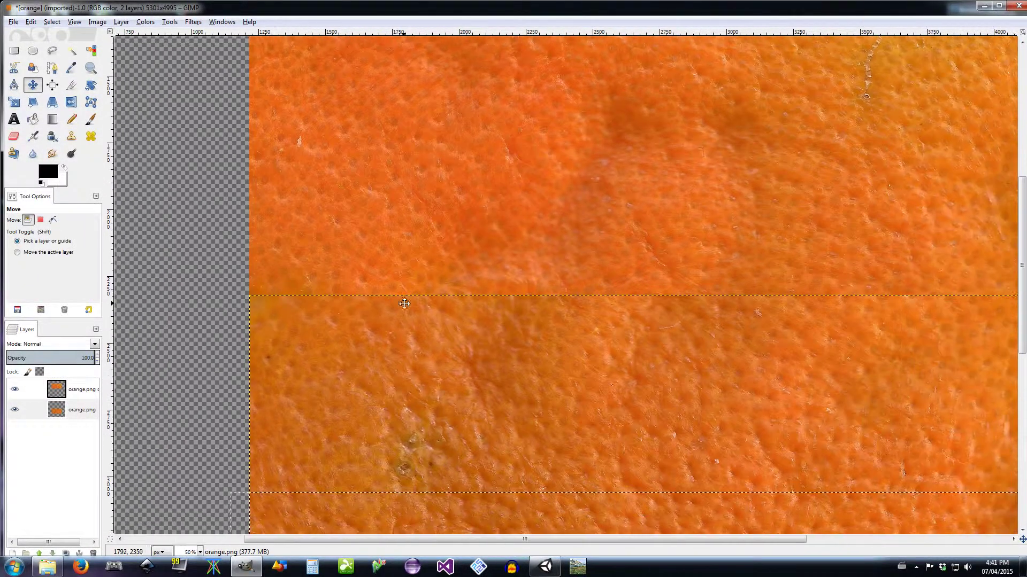
{"action": "scroll", "coordinate": [422, 304], "scroll_direction": "down", "scroll_amount": 1}
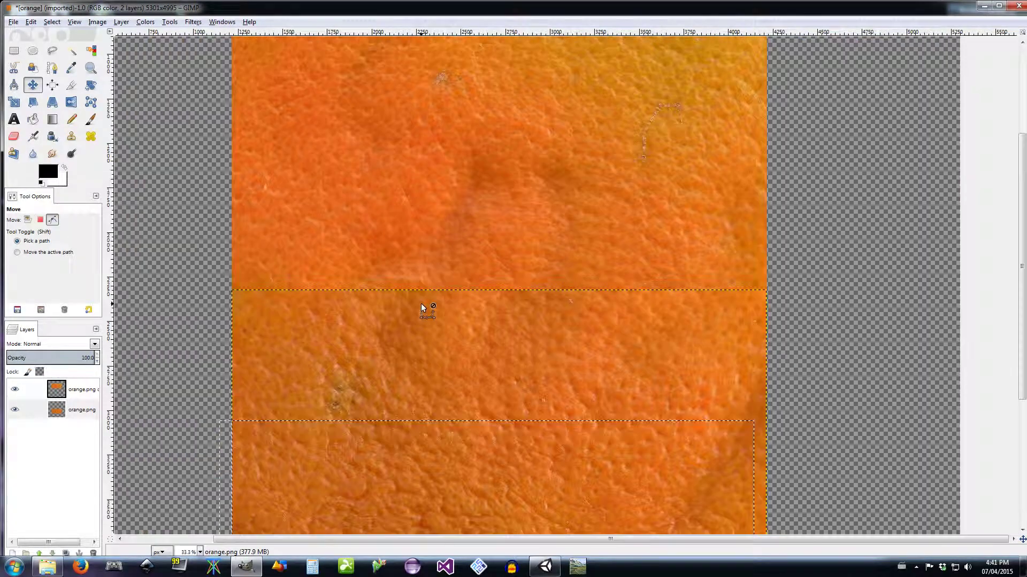
Step: Clear the rectangular selection around the stacked peel pieces
{"action": "left_click", "coordinate": [52, 21]}
{"action": "left_click", "coordinate": [70, 45]}
{"action": "scroll", "coordinate": [281, 308], "scroll_direction": "down", "scroll_amount": 1}
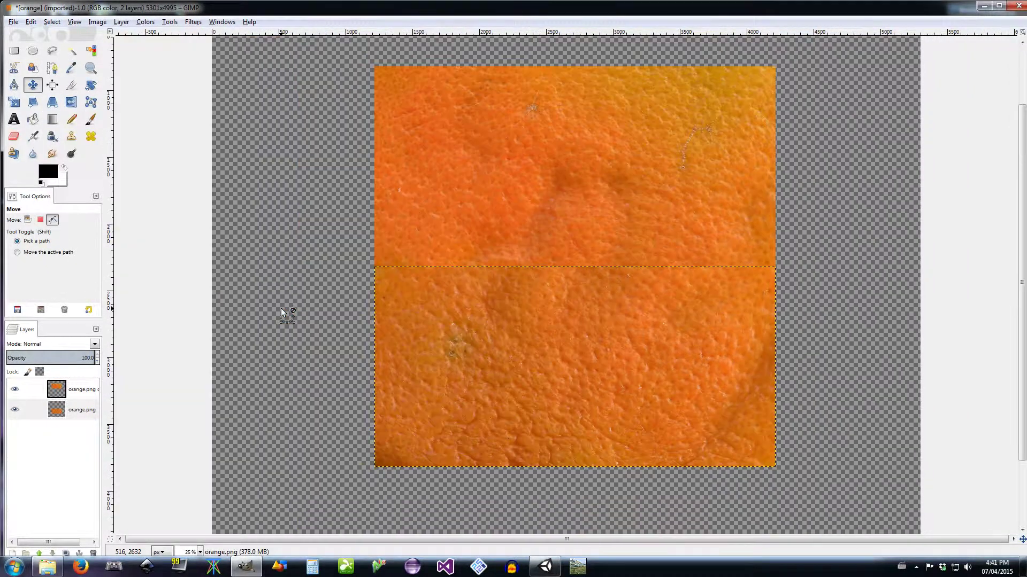
Step: Merge the orange.png copy layer down into the layer below and trim the empty canvas with Zealous Crop
{"action": "left_click", "coordinate": [60, 386]}
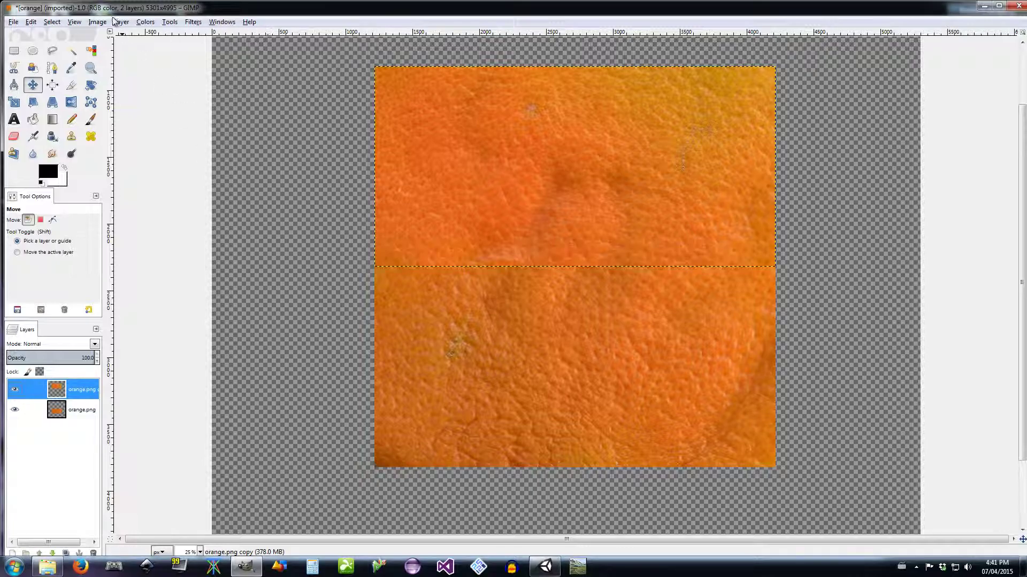
{"action": "right_click", "coordinate": [57, 390]}
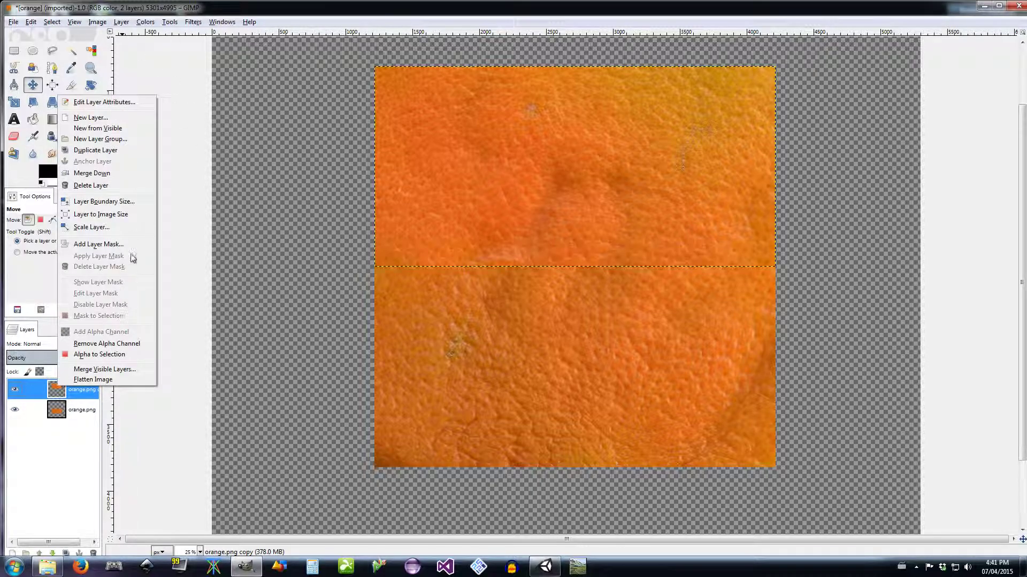
{"action": "left_click", "coordinate": [91, 173]}
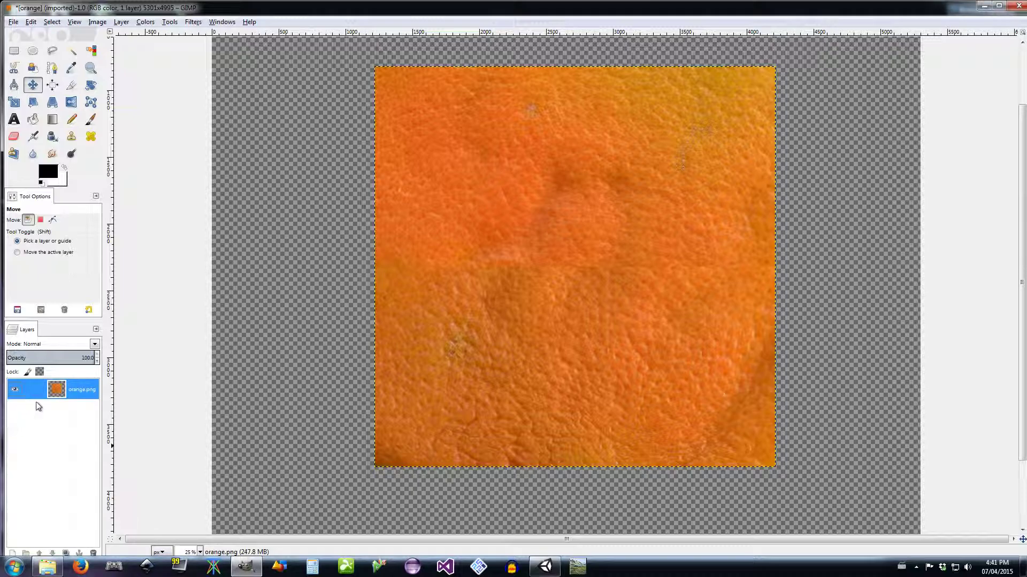
{"action": "left_click", "coordinate": [96, 21]}
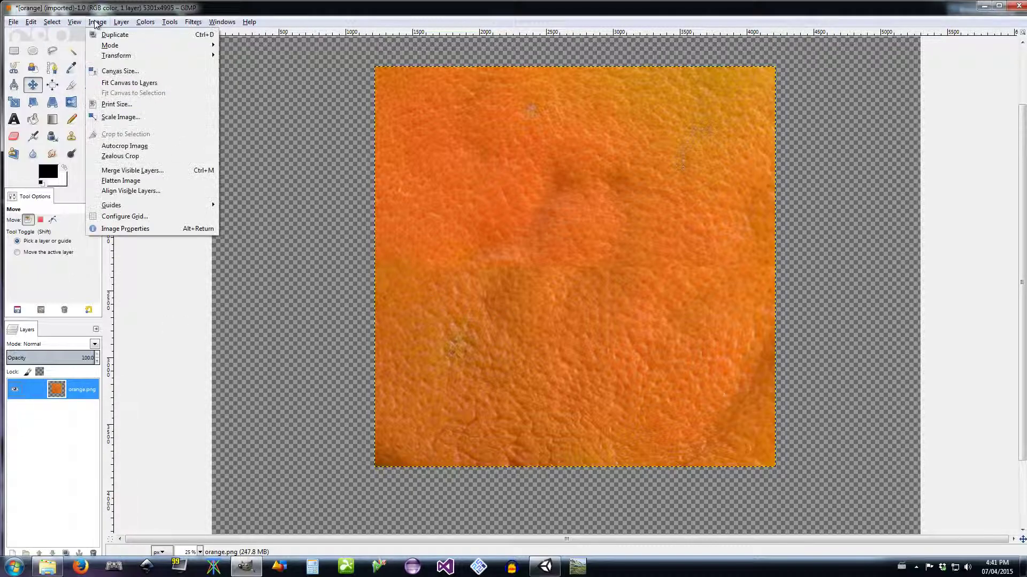
{"action": "left_click", "coordinate": [120, 156]}
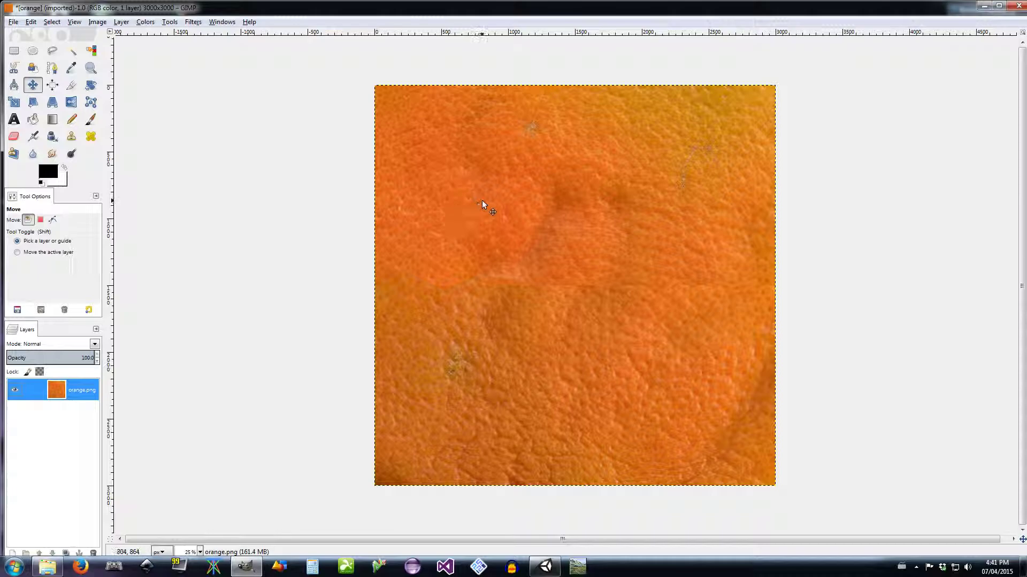
Step: Get the Clone tool ready for the left part of the horizontal seam, with a brush size of 186.30
{"action": "scroll", "coordinate": [558, 294], "scroll_direction": "up", "scroll_amount": 2}
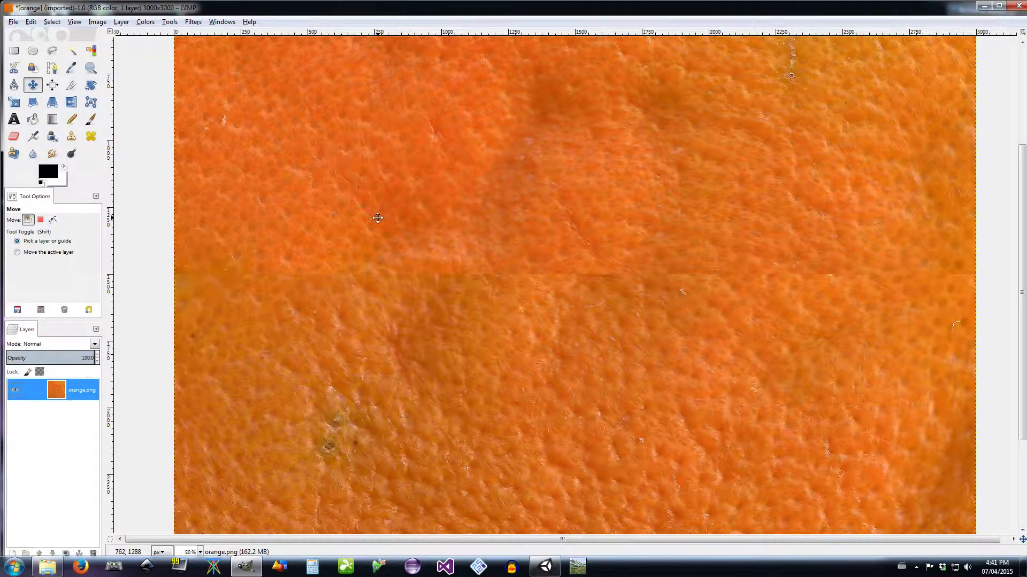
{"action": "left_click_drag", "start_coordinate": [374, 216], "coordinate": [534, 261]}
{"action": "scroll", "coordinate": [540, 300], "scroll_direction": "up", "scroll_amount": 2}
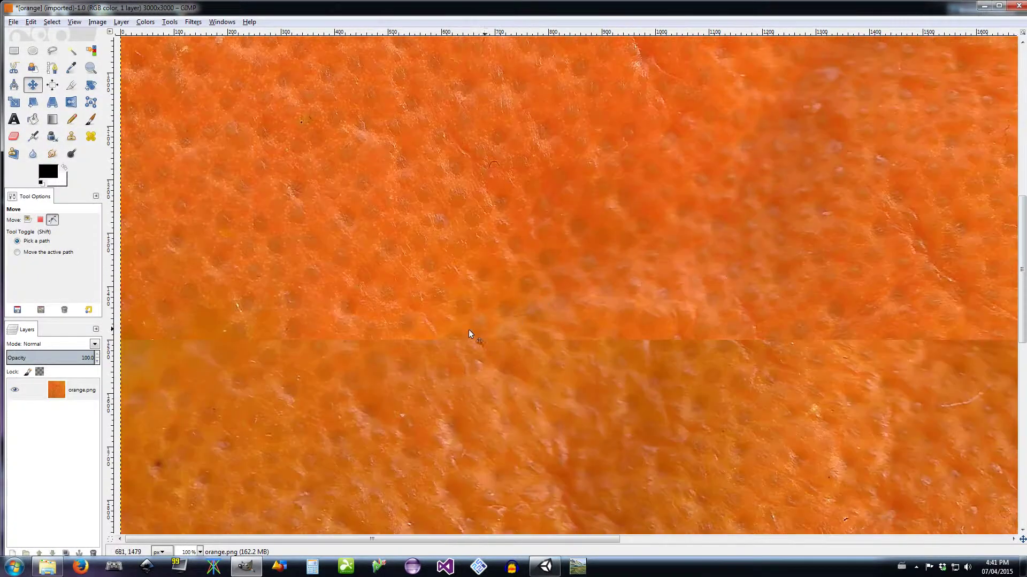
{"action": "left_click_drag", "start_coordinate": [593, 327], "coordinate": [635, 264]}
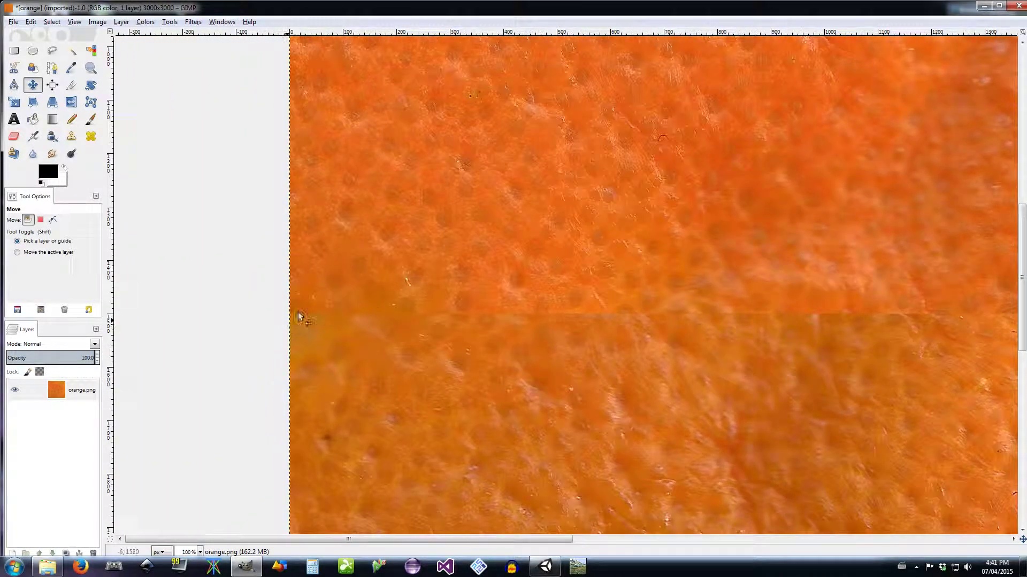
{"action": "left_click", "coordinate": [90, 136]}
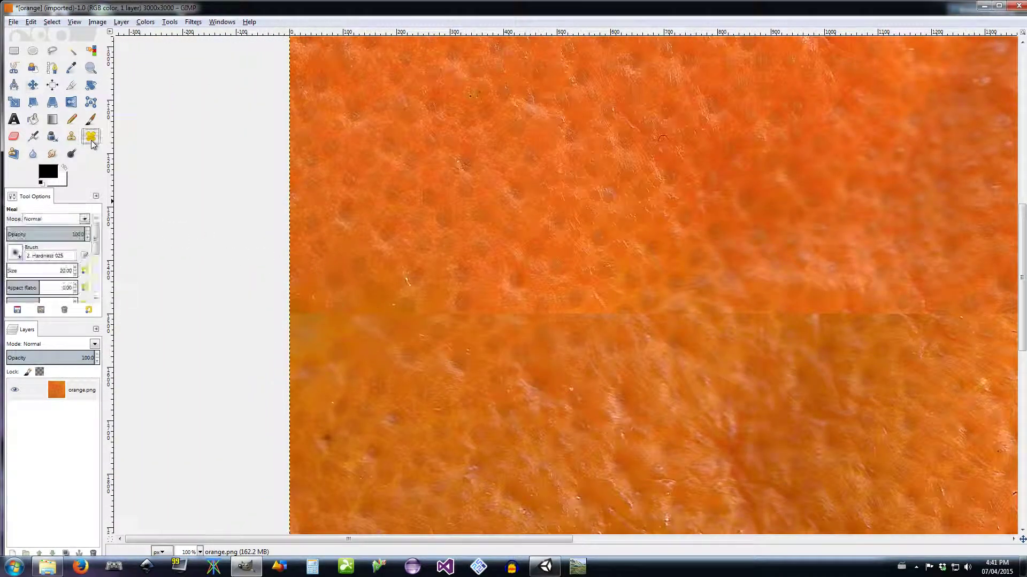
{"action": "left_click", "coordinate": [72, 137]}
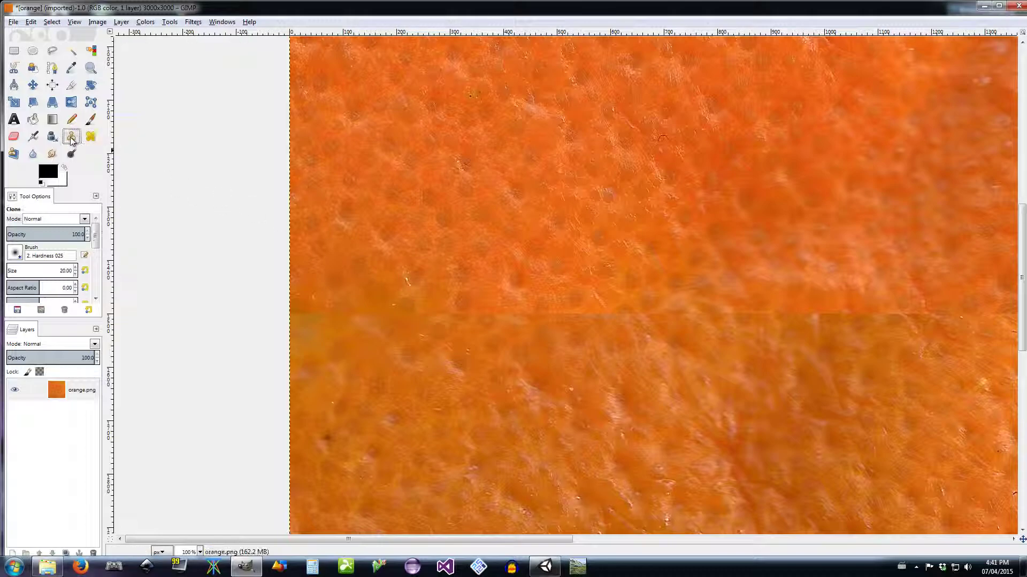
{"action": "left_click_drag", "start_coordinate": [16, 270], "coordinate": [57, 270]}
Step: Try to cover the left part of the seam by cloning peel texture from the area above it
{"action": "left_click", "coordinate": [349, 154], "text": "ctrl"}
{"action": "mouse_move", "coordinate": [356, 310]}
{"action": "left_mouse_down"}
{"action": "mouse_move", "coordinate": [297, 310]}
{"action": "mouse_move", "coordinate": [956, 313]}
{"action": "mouse_move", "coordinate": [627, 325]}
{"action": "mouse_move", "coordinate": [425, 316]}
{"action": "left_mouse_up"}
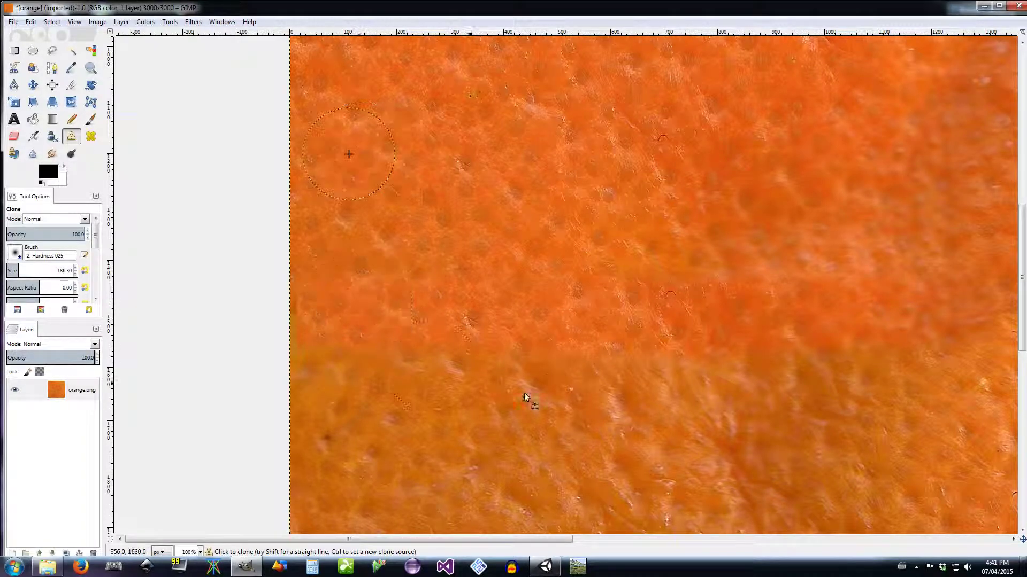
{"action": "left_click_drag", "start_coordinate": [636, 386], "coordinate": [561, 335]}
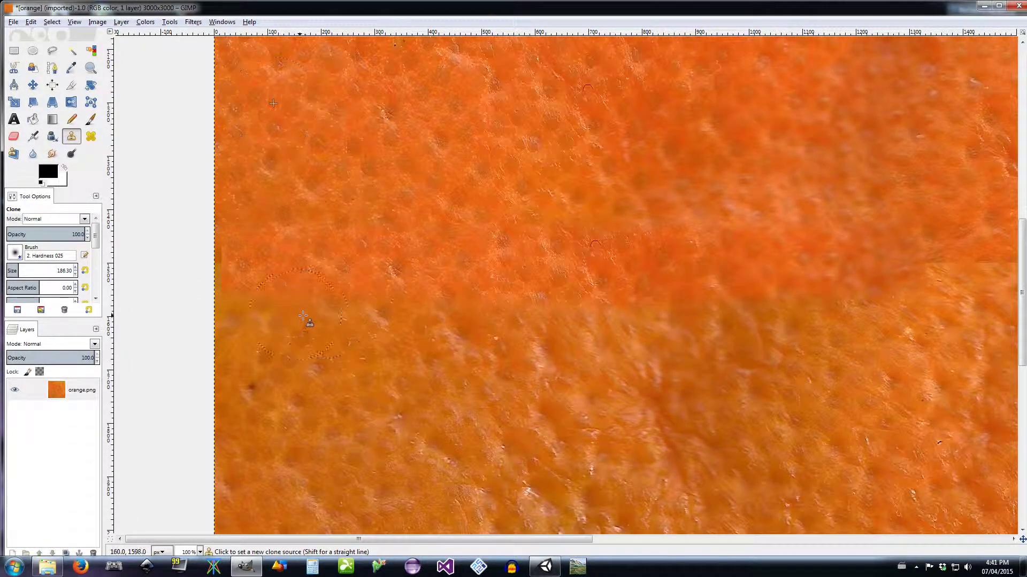
{"action": "scroll", "coordinate": [335, 337], "scroll_direction": "down", "scroll_amount": 5}
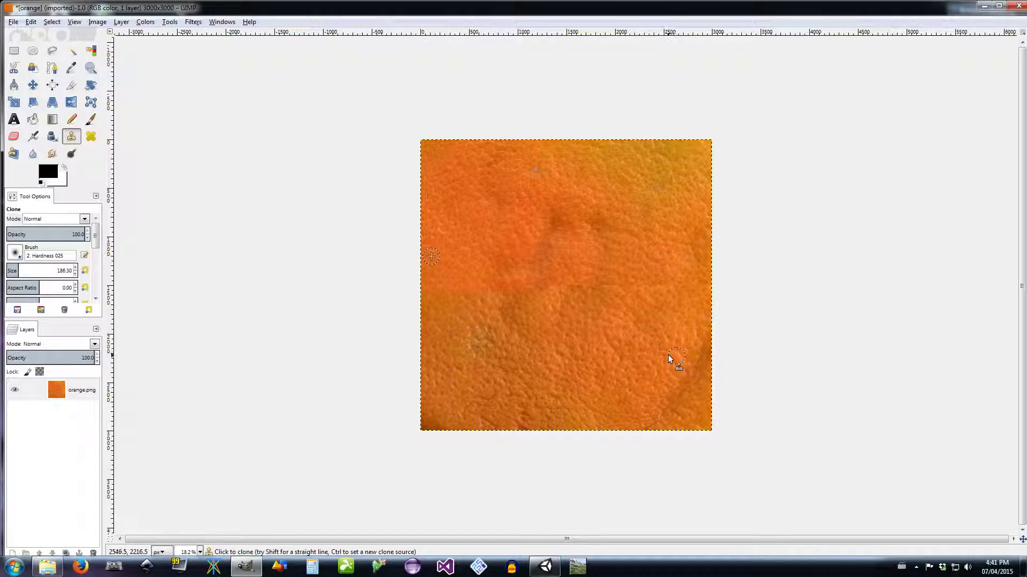
Step: Blend the left end of the seam with the Heal tool, sampling clean peel directly above it
{"action": "left_click", "coordinate": [90, 137]}
{"action": "scroll", "coordinate": [454, 287], "scroll_direction": "up", "scroll_amount": 4}
{"action": "left_click_drag", "start_coordinate": [558, 369], "coordinate": [695, 399]}
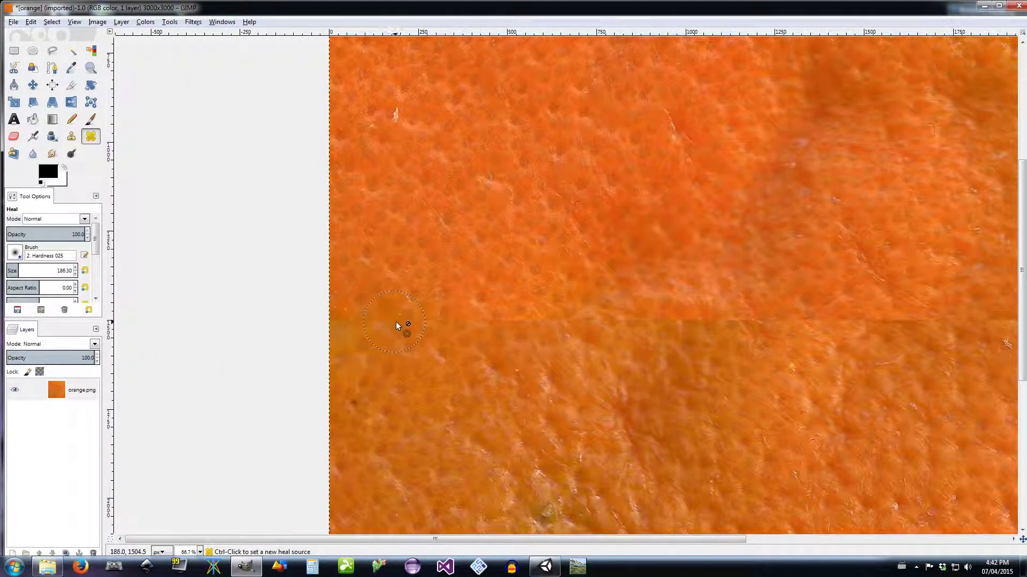
{"action": "left_click_drag", "start_coordinate": [377, 262], "coordinate": [389, 241]}
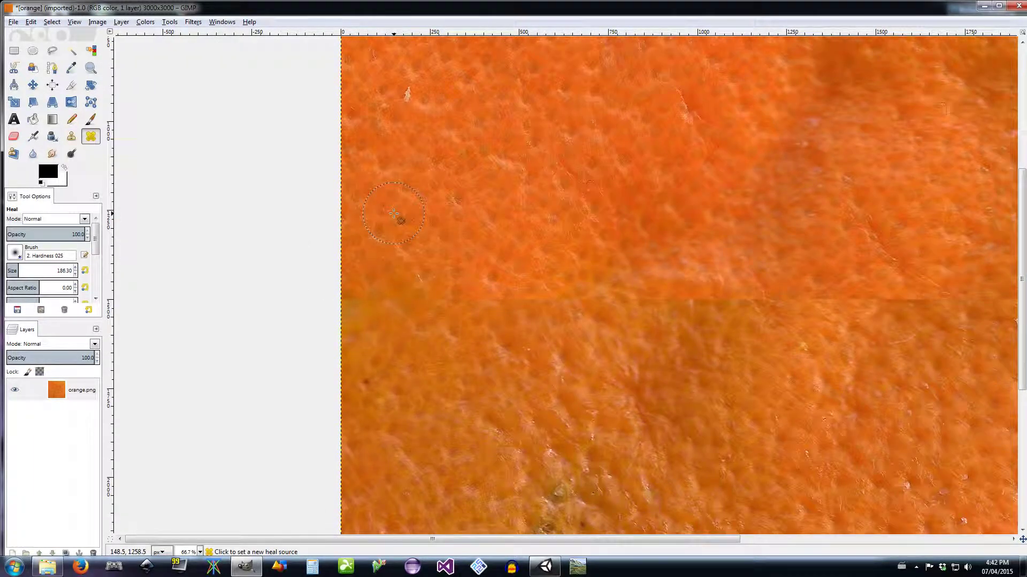
{"action": "left_click", "coordinate": [394, 214], "text": "ctrl"}
{"action": "left_click", "coordinate": [390, 301]}
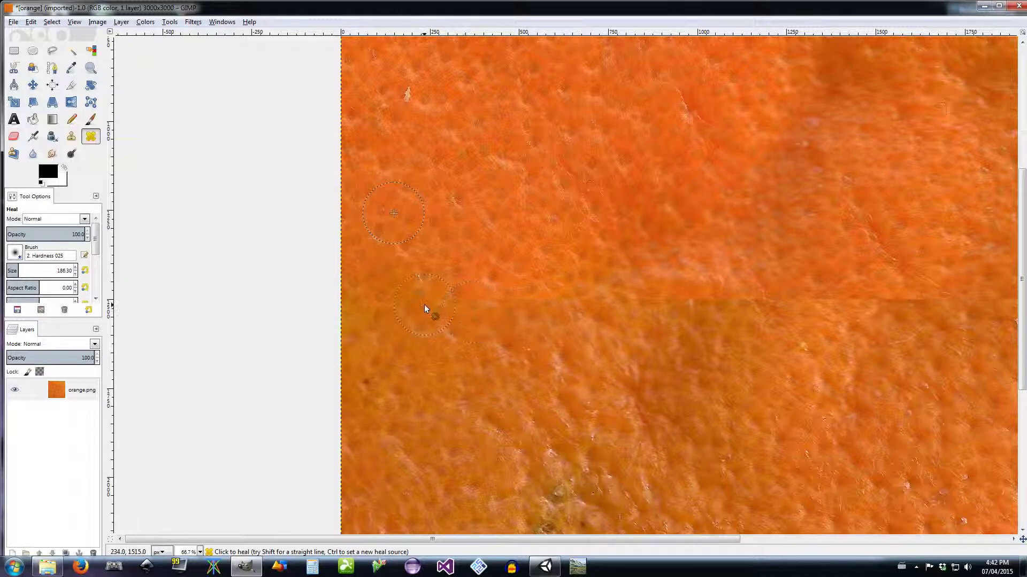
Step: Continue healing the seam rightward from about 250 px to about 950 px across the image
{"action": "scroll", "coordinate": [424, 304], "scroll_direction": "up", "scroll_amount": 2}
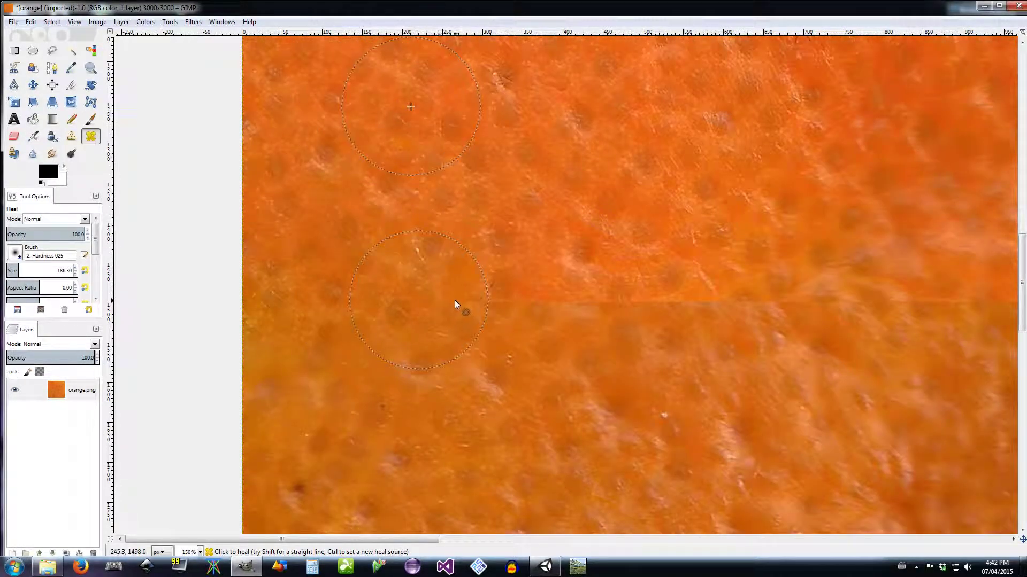
{"action": "left_click_drag", "start_coordinate": [504, 305], "coordinate": [647, 303]}
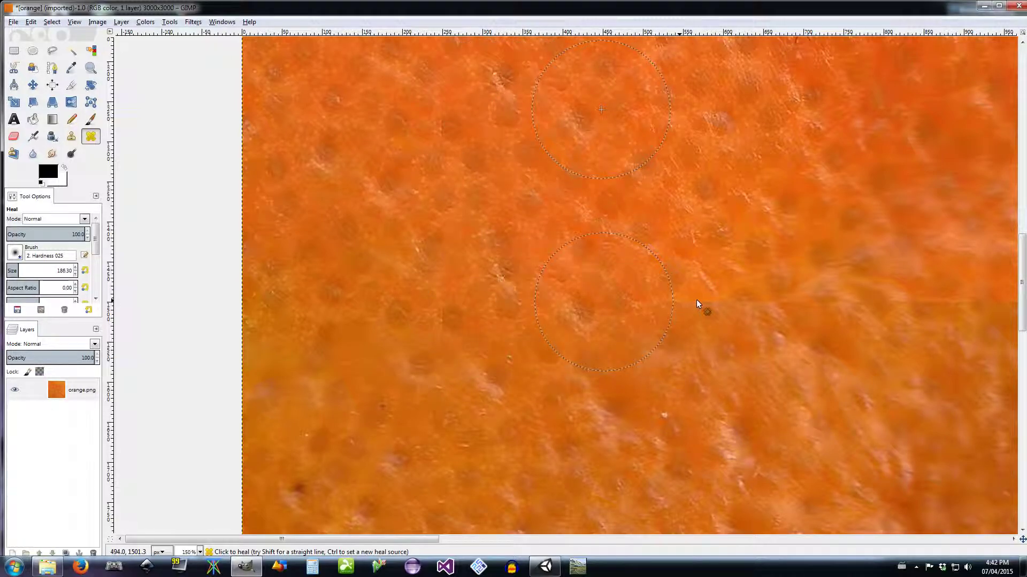
{"action": "left_click_drag", "start_coordinate": [721, 300], "coordinate": [1000, 302]}
Step: Sample a new heal source above the middle of the seam and heal the stretch up to about 1400 px
{"action": "left_click_drag", "start_coordinate": [845, 308], "coordinate": [428, 331]}
{"action": "left_click", "coordinate": [466, 184], "text": "ctrl"}
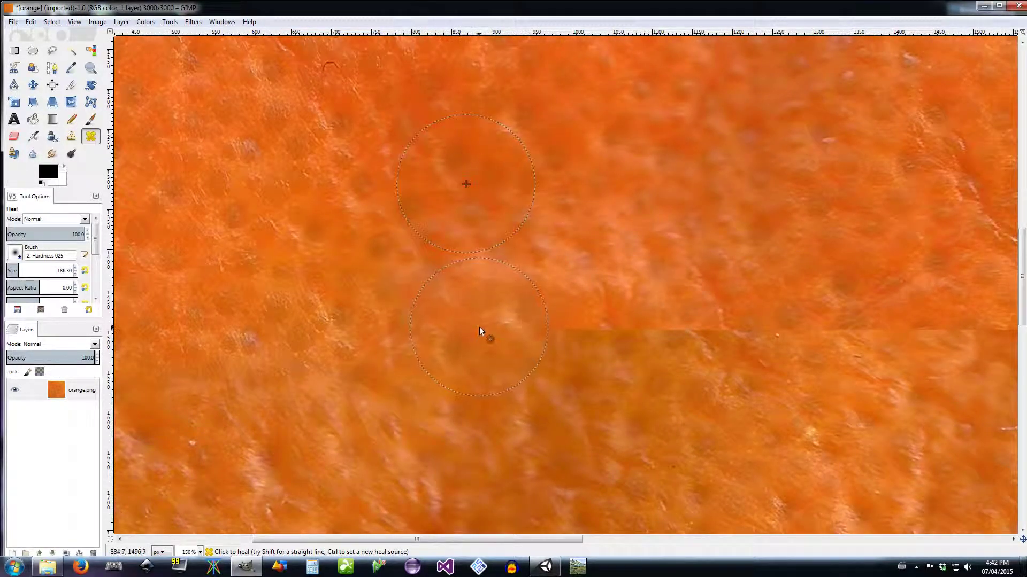
{"action": "left_click", "coordinate": [459, 320]}
{"action": "left_click", "coordinate": [513, 317]}
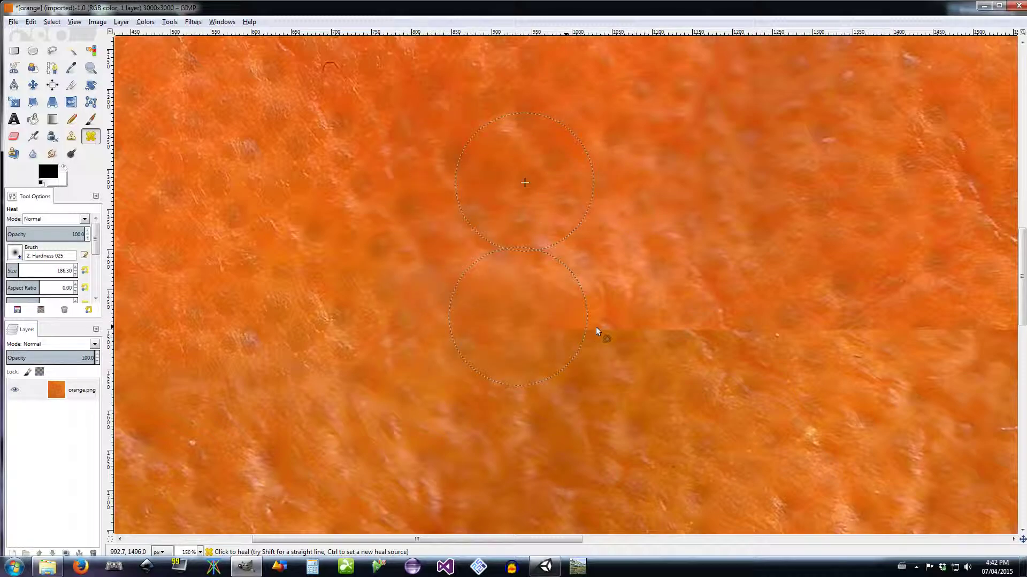
{"action": "left_click", "coordinate": [678, 331]}
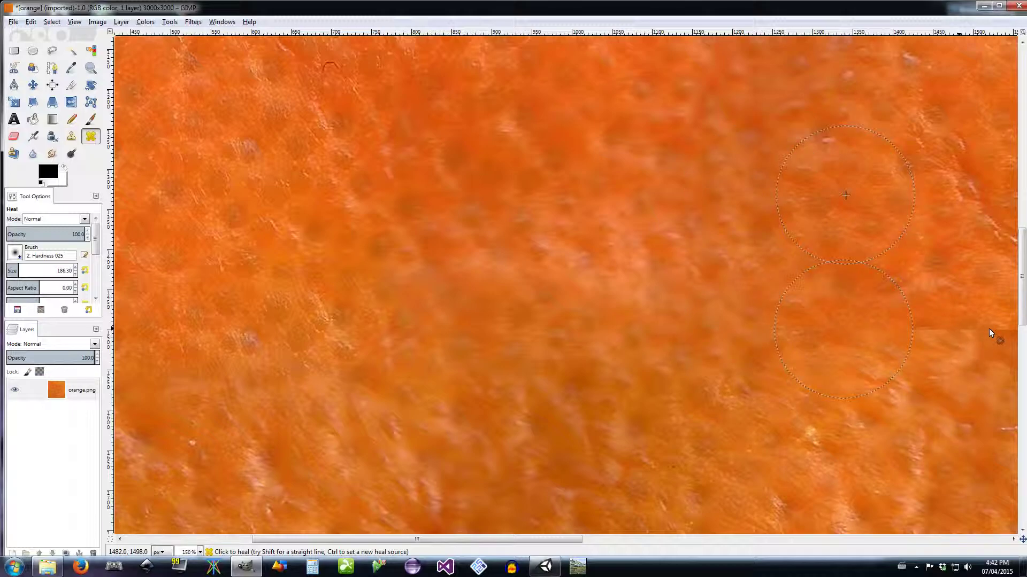
Step: Resample the peel above the seam at about 1550 px and heal the seam rightward to about 2450 px
{"action": "mouse_move", "coordinate": [929, 326]}
{"action": "left_mouse_down"}
{"action": "mouse_move", "coordinate": [756, 320]}
{"action": "mouse_move", "coordinate": [177, 342]}
{"action": "left_mouse_up"}
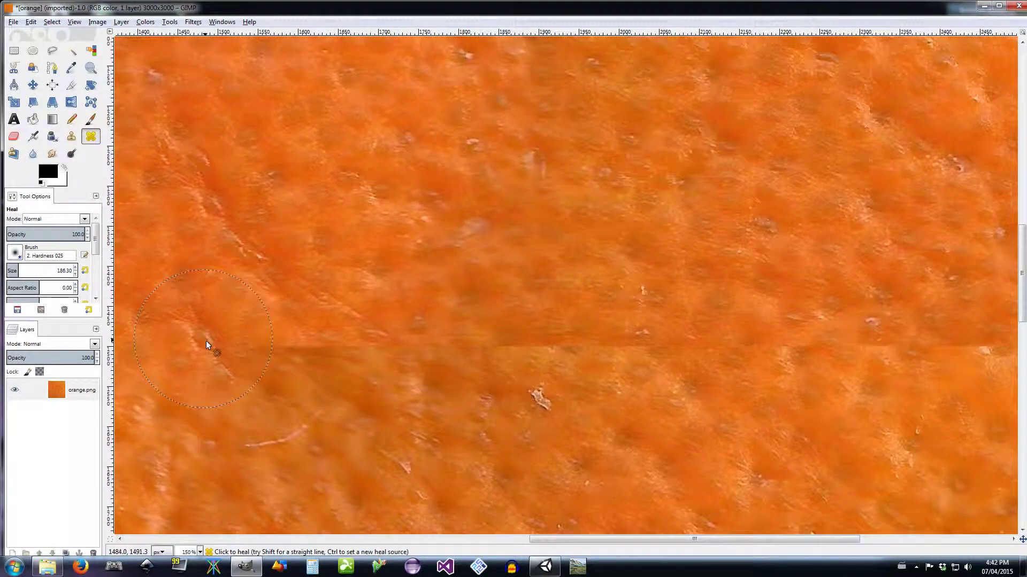
{"action": "left_click", "coordinate": [268, 200], "text": "ctrl"}
{"action": "left_click_drag", "start_coordinate": [267, 351], "coordinate": [884, 341]}
{"action": "left_click_drag", "start_coordinate": [953, 349], "coordinate": [982, 348]}
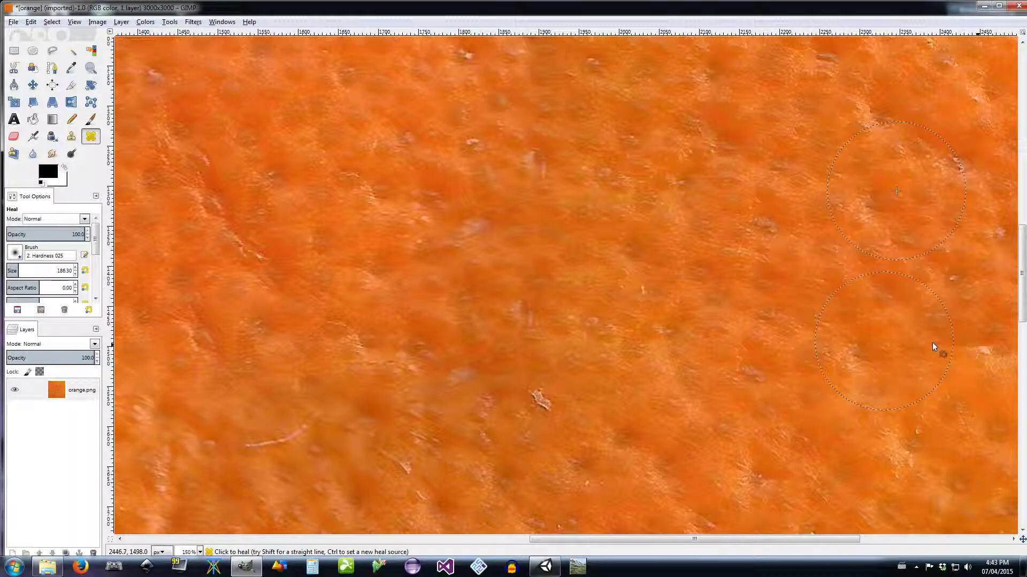
Step: Sample peel above the last stretch of seam and heal it through to the image's right edge
{"action": "left_click_drag", "start_coordinate": [781, 345], "coordinate": [185, 368]}
{"action": "left_click", "coordinate": [438, 238], "text": "ctrl"}
{"action": "left_click", "coordinate": [436, 369]}
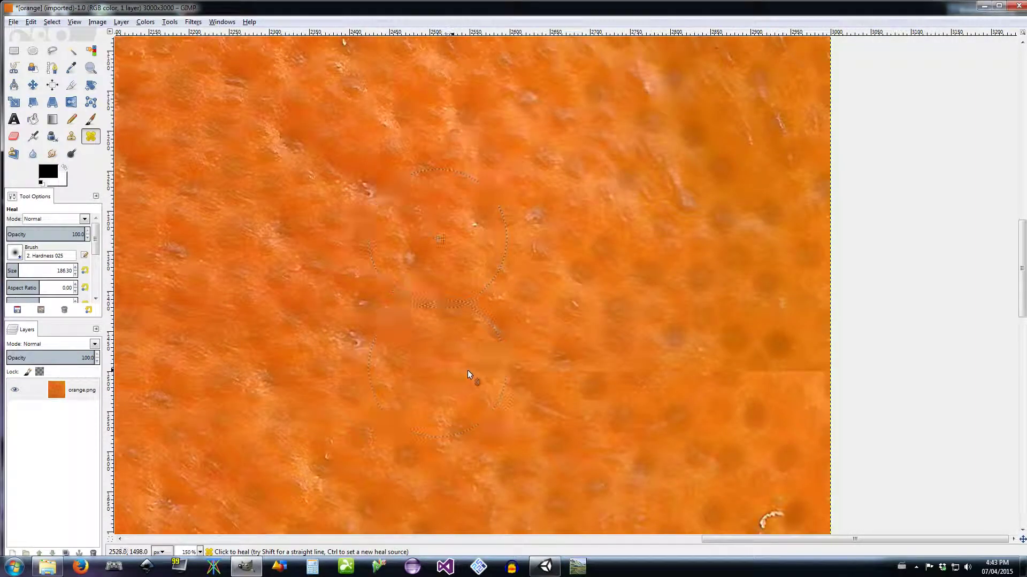
{"action": "left_click", "coordinate": [505, 369]}
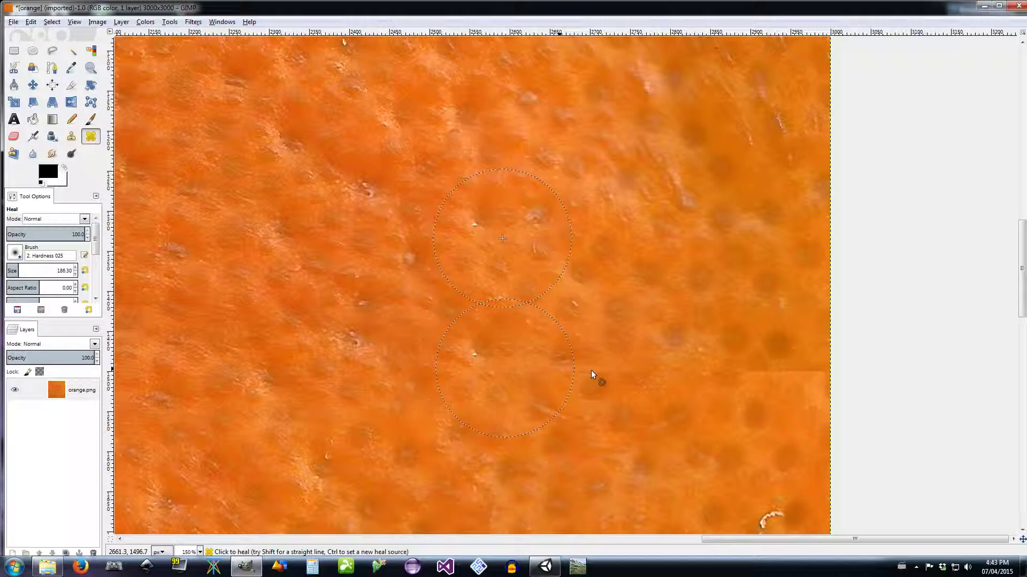
{"action": "left_click", "coordinate": [558, 369]}
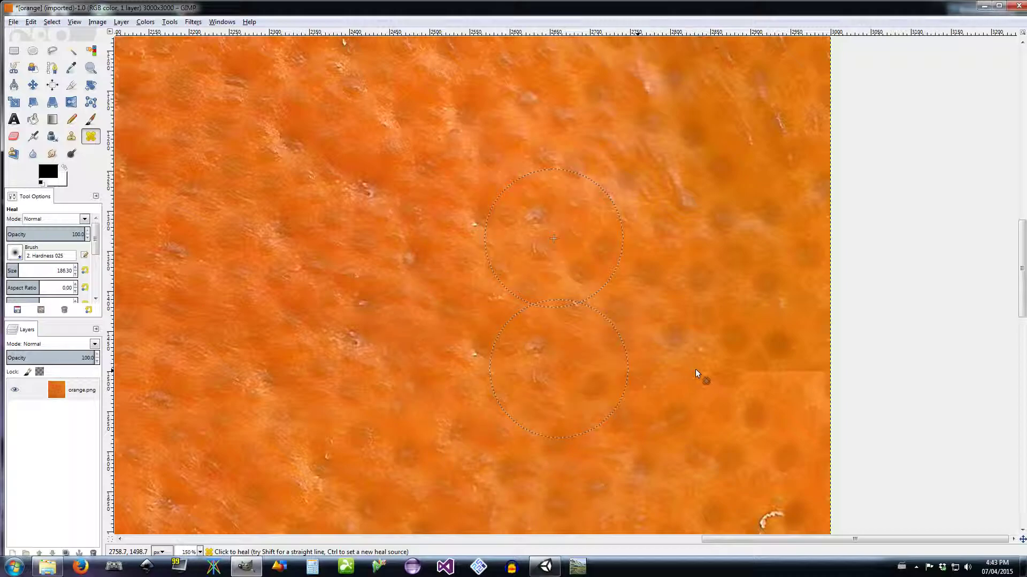
{"action": "left_click", "coordinate": [635, 371]}
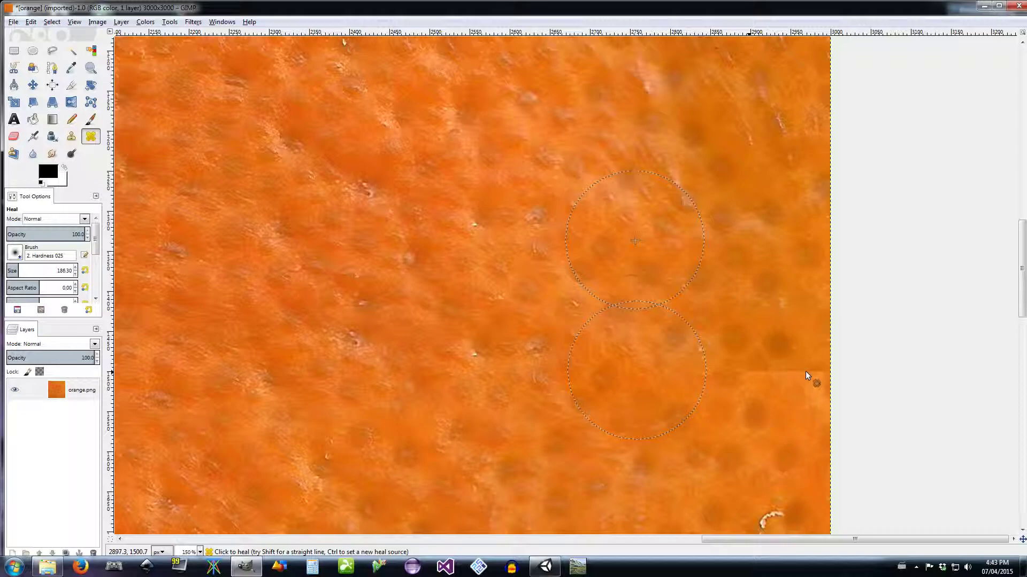
{"action": "left_click", "coordinate": [748, 373]}
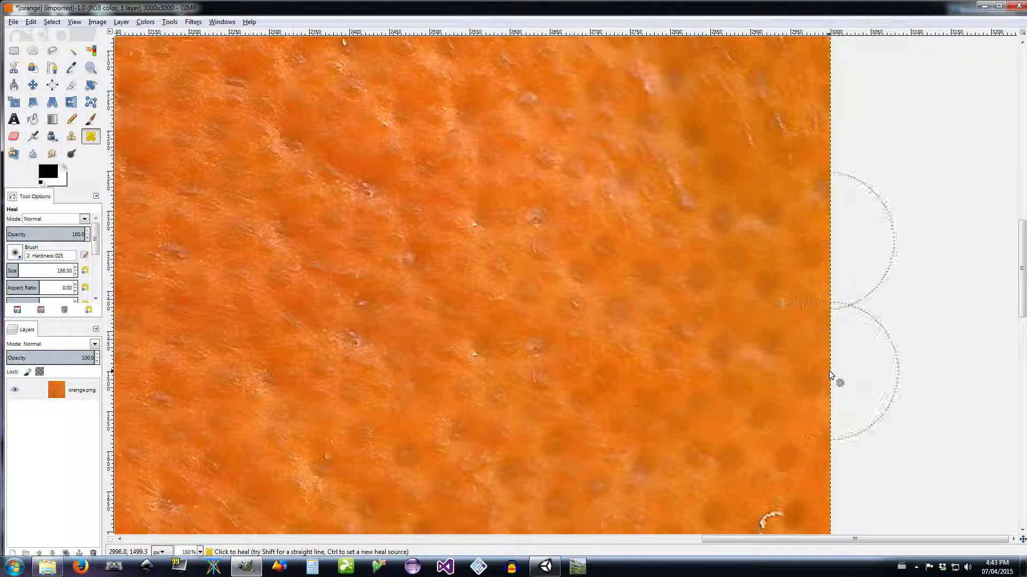
Step: Inspect the healed seam across the whole texture, and look closely at the branching scar in the upper right area of the peel
{"action": "scroll", "coordinate": [582, 344], "scroll_direction": "down", "scroll_amount": 4}
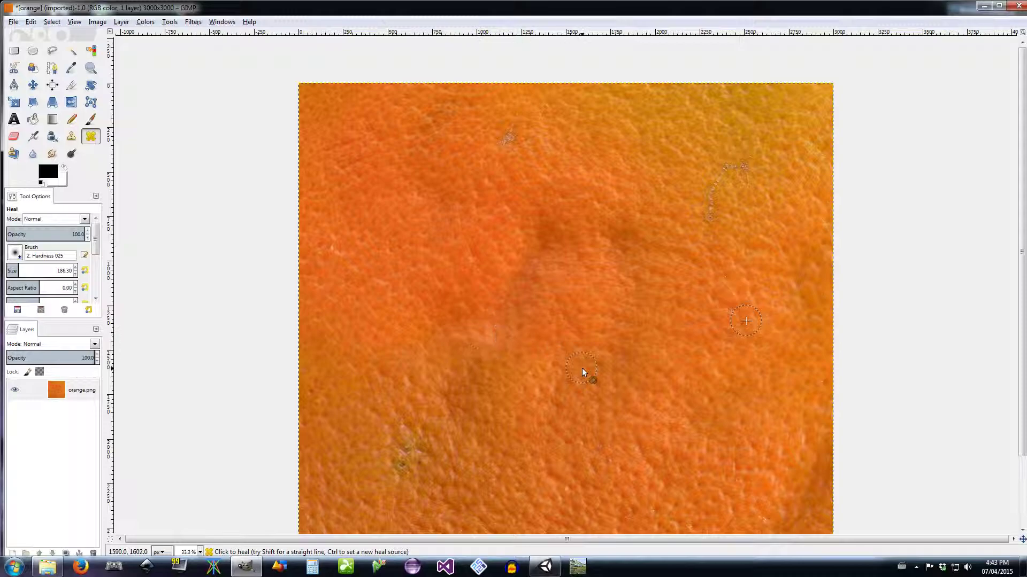
{"action": "left_click_drag", "start_coordinate": [611, 348], "coordinate": [642, 298]}
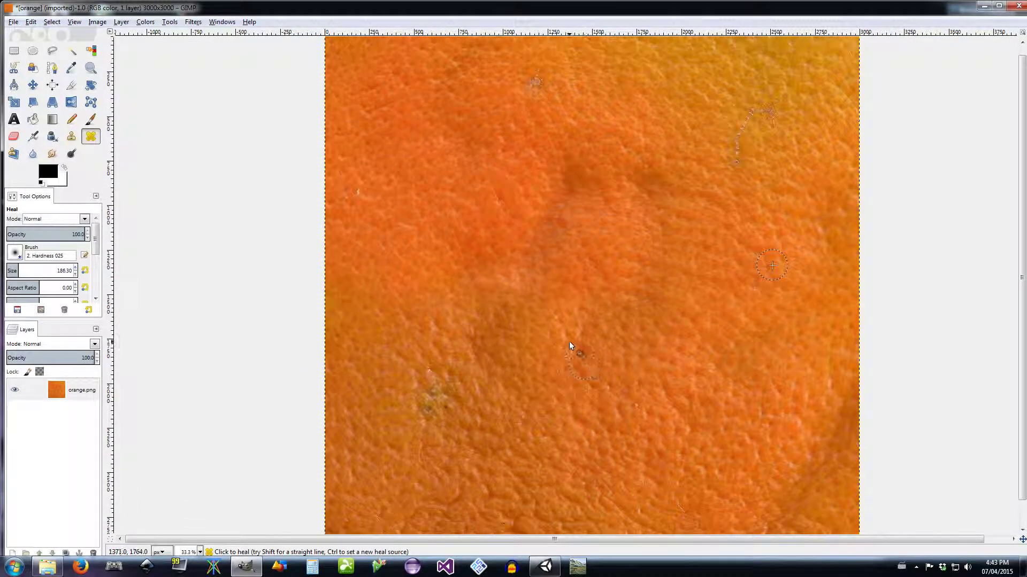
{"action": "left_click_drag", "start_coordinate": [518, 308], "coordinate": [394, 274]}
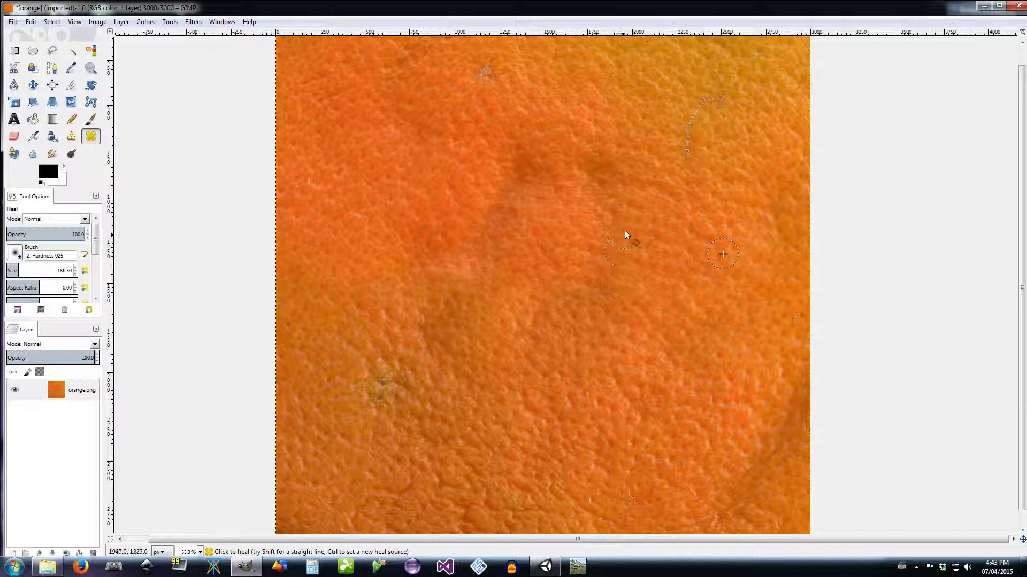
{"action": "scroll", "coordinate": [540, 281], "scroll_direction": "up", "scroll_amount": 2}
{"action": "scroll", "coordinate": [617, 217], "scroll_direction": "up", "scroll_amount": 1}
{"action": "scroll", "coordinate": [618, 217], "scroll_direction": "up", "scroll_amount": 4}
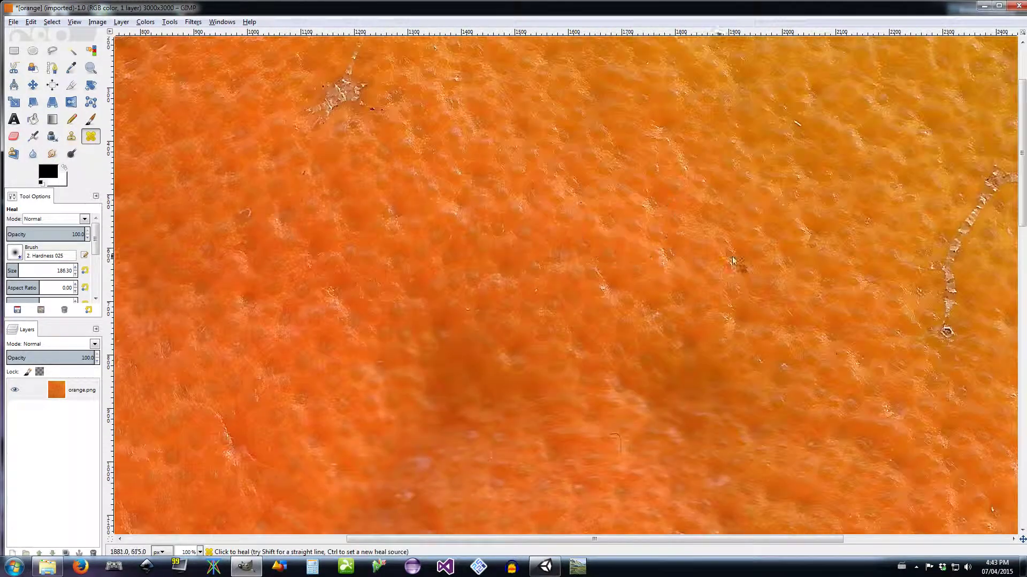
{"action": "scroll", "coordinate": [504, 340], "scroll_direction": "up", "scroll_amount": 1}
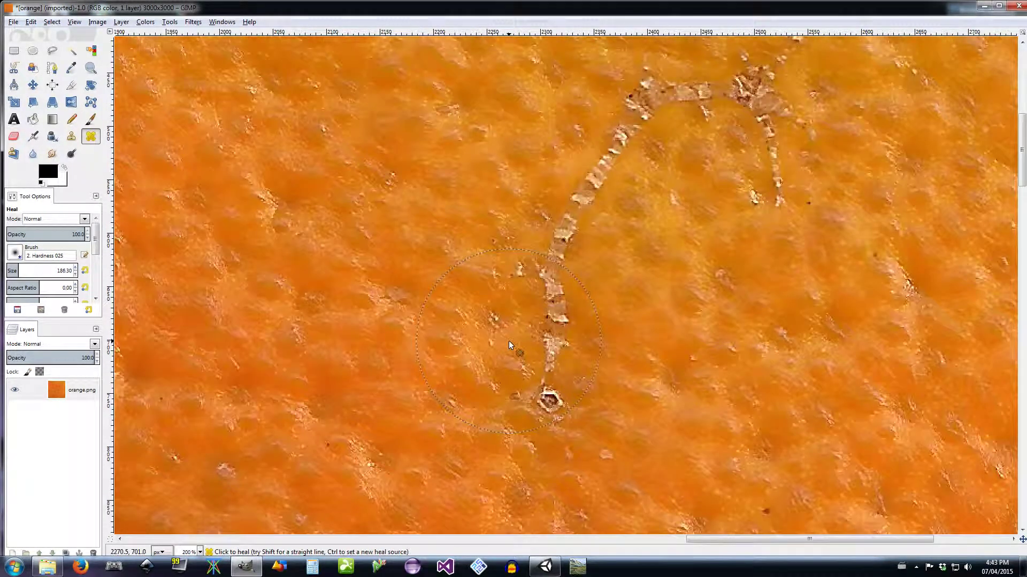
{"action": "scroll", "coordinate": [531, 324], "scroll_direction": "up", "scroll_amount": 3}
{"action": "scroll", "coordinate": [531, 324], "scroll_direction": "right", "scroll_amount": 3}
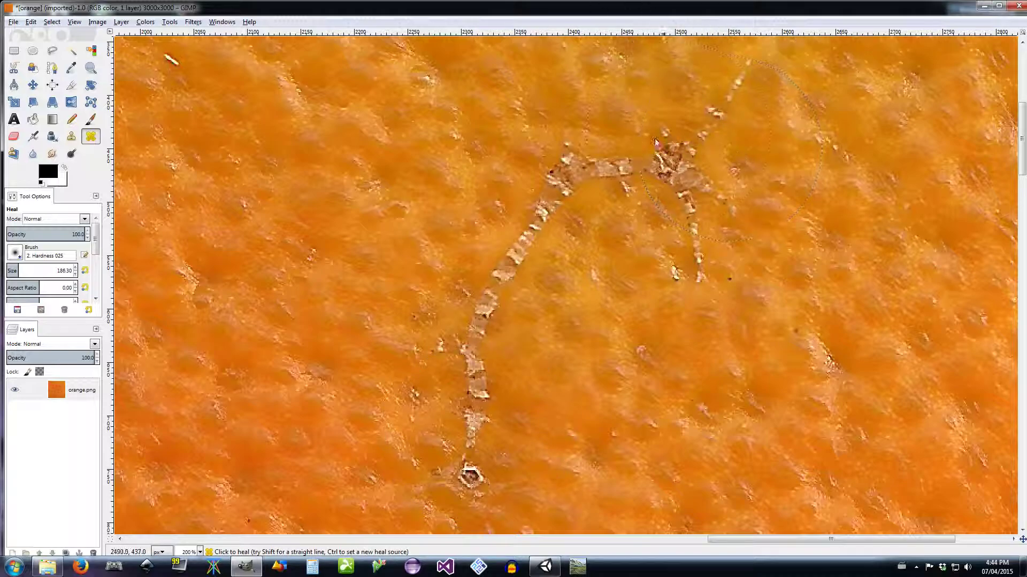
Step: Enlarge the Clone brush to 307.15, sample clean peel in the texture's upper left area, and clone it over the dark blurry patch in the upper middle
{"action": "scroll", "coordinate": [541, 390], "scroll_direction": "down", "scroll_amount": 2, "text": "ctrl"}
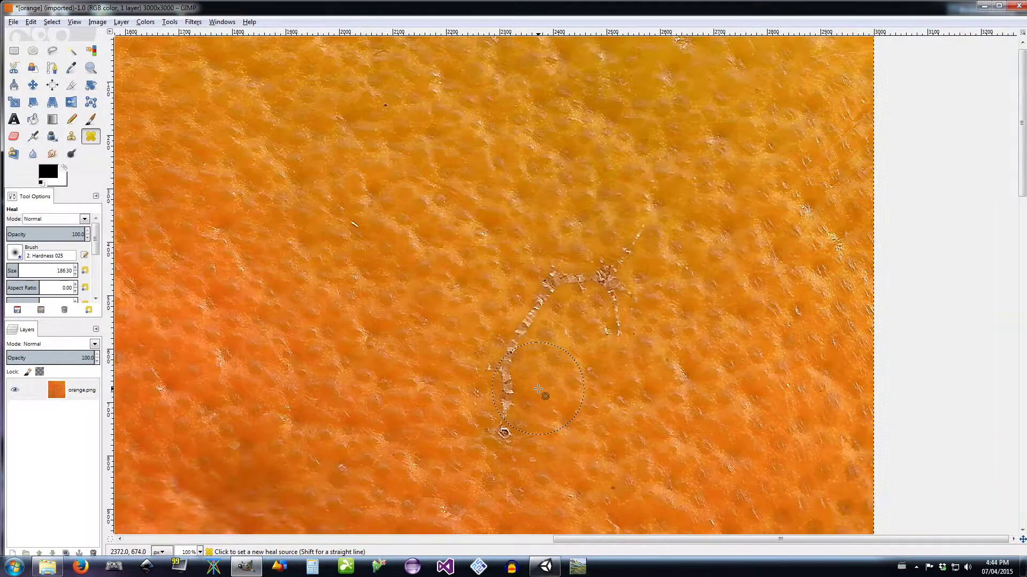
{"action": "scroll", "coordinate": [505, 400], "scroll_direction": "down", "scroll_amount": 2, "text": "ctrl"}
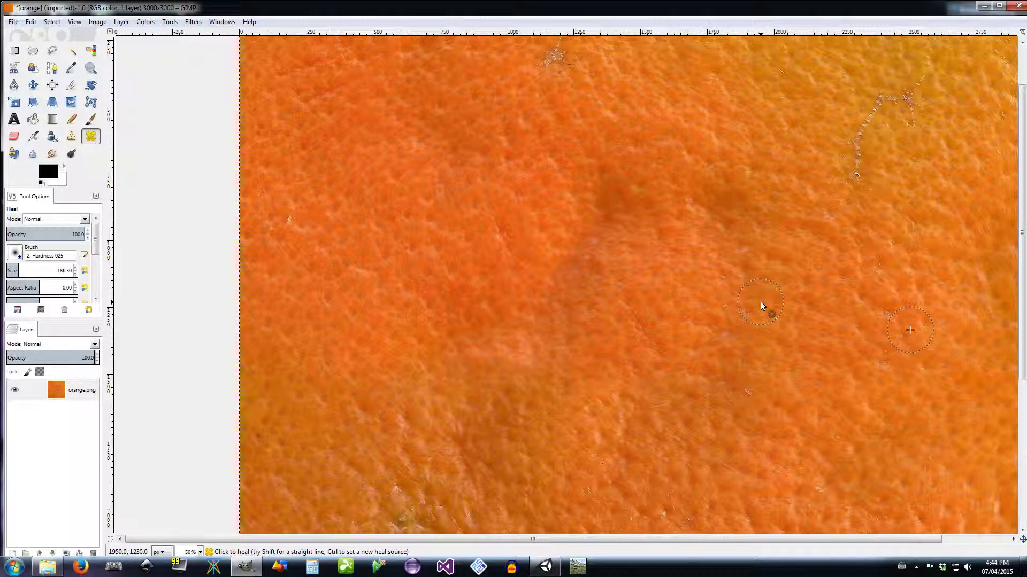
{"action": "scroll", "coordinate": [760, 302], "scroll_direction": "down", "scroll_amount": 2}
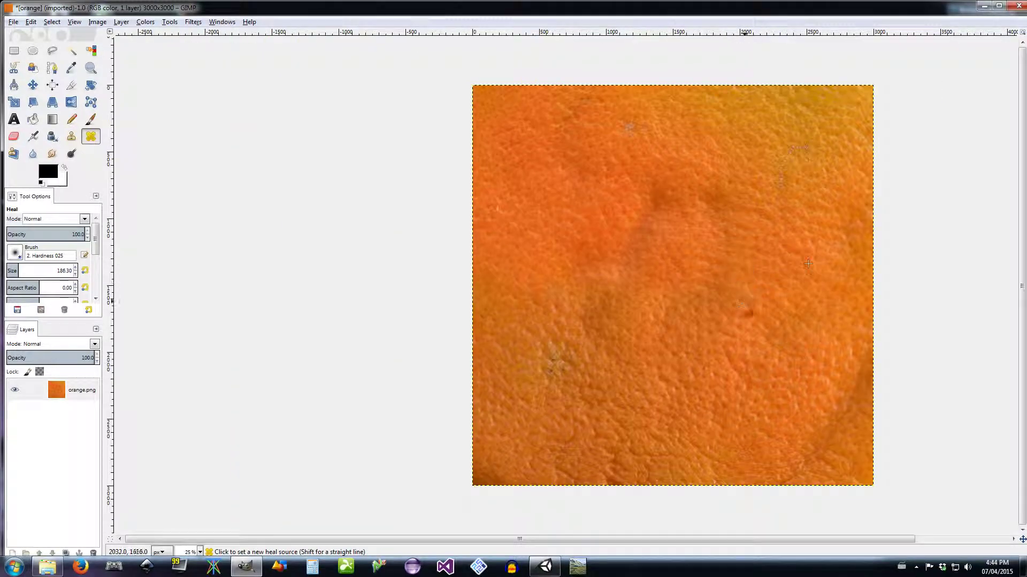
{"action": "scroll", "coordinate": [650, 273], "scroll_direction": "up", "scroll_amount": 5}
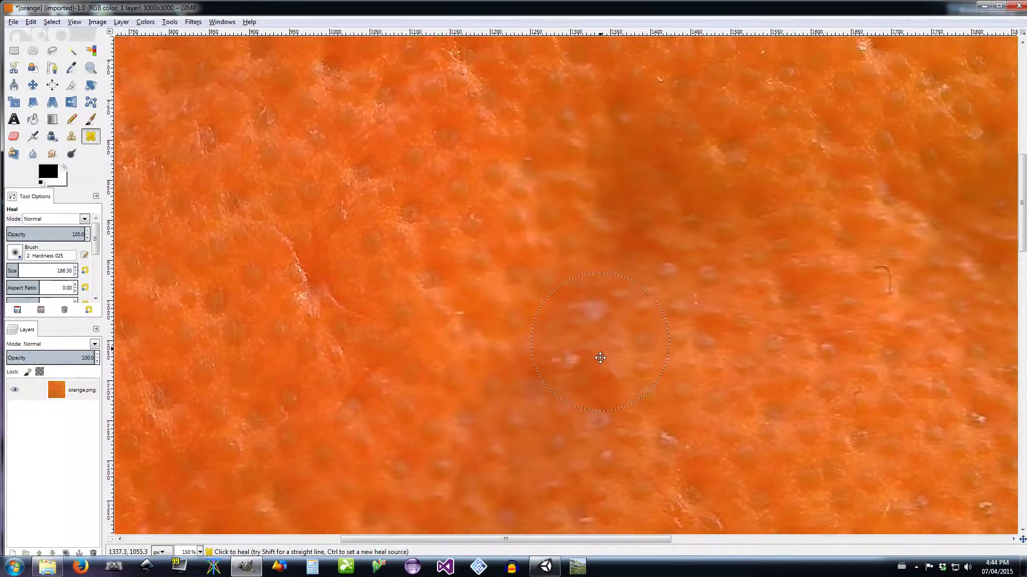
{"action": "scroll", "coordinate": [600, 358], "scroll_direction": "down", "scroll_amount": 1}
{"action": "left_click", "coordinate": [75, 138]}
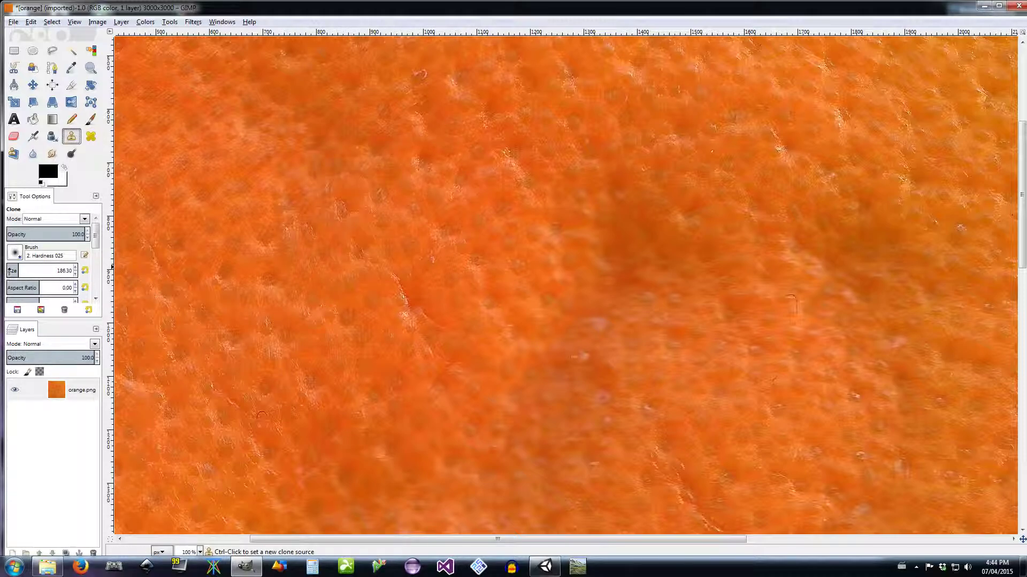
{"action": "left_click_drag", "start_coordinate": [23, 271], "coordinate": [28, 271]}
{"action": "left_click", "coordinate": [403, 148], "text": "ctrl"}
{"action": "mouse_move", "coordinate": [555, 191]}
{"action": "left_mouse_down"}
{"action": "mouse_move", "coordinate": [605, 204]}
{"action": "mouse_move", "coordinate": [593, 253]}
{"action": "mouse_move", "coordinate": [551, 239]}
{"action": "mouse_move", "coordinate": [509, 332]}
{"action": "mouse_move", "coordinate": [508, 363]}
{"action": "mouse_move", "coordinate": [578, 348]}
{"action": "mouse_move", "coordinate": [652, 243]}
{"action": "mouse_move", "coordinate": [637, 186]}
{"action": "mouse_move", "coordinate": [680, 185]}
{"action": "mouse_move", "coordinate": [564, 330]}
{"action": "left_mouse_up"}
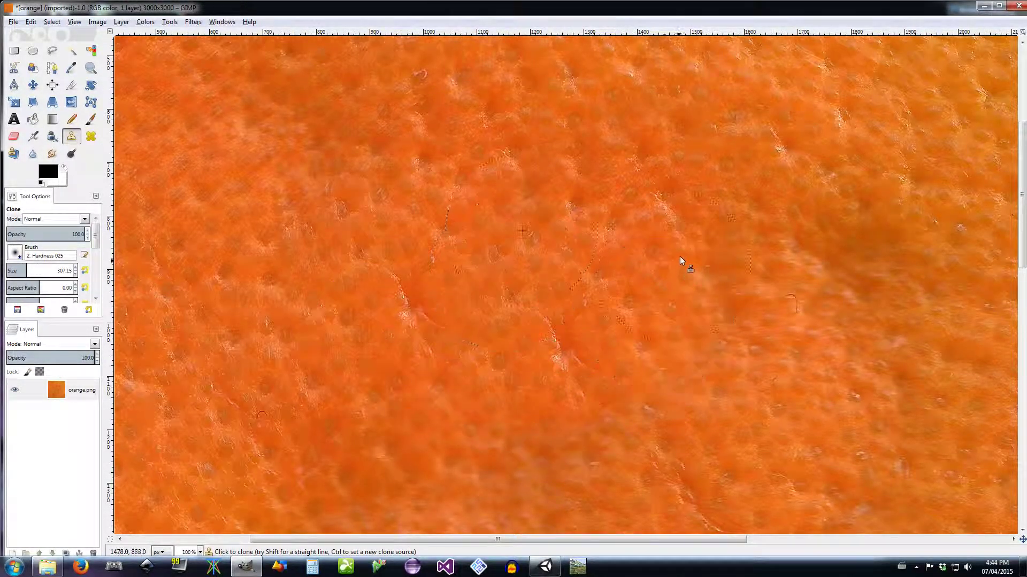
Step: Sample clean peel from several spots around the remaining dark area at about 1800 px across and clone it over that area
{"action": "scroll", "coordinate": [542, 219], "scroll_direction": "down", "scroll_amount": 2}
{"action": "left_click", "coordinate": [556, 235], "text": "ctrl"}
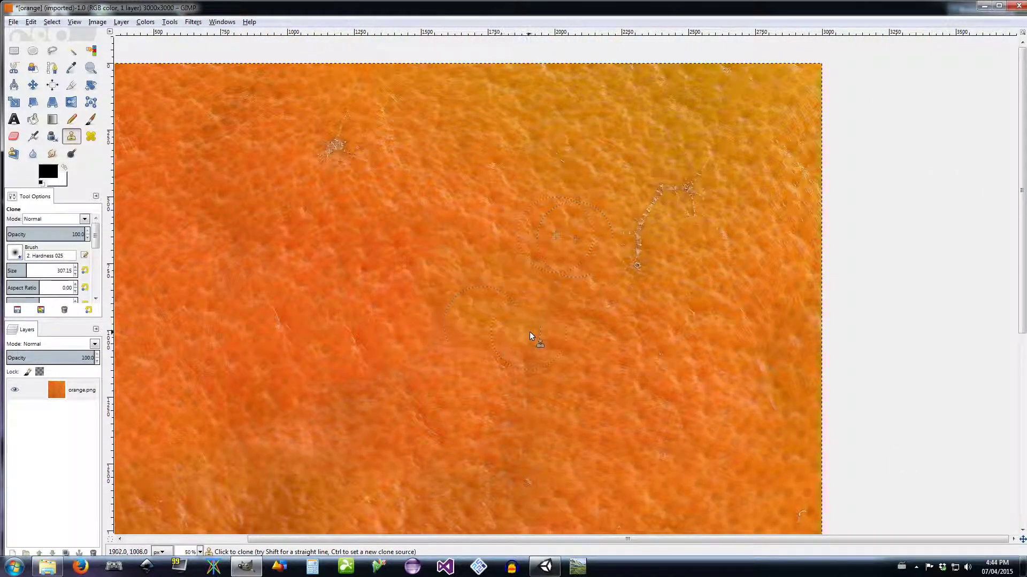
{"action": "left_click", "coordinate": [440, 241], "text": "ctrl"}
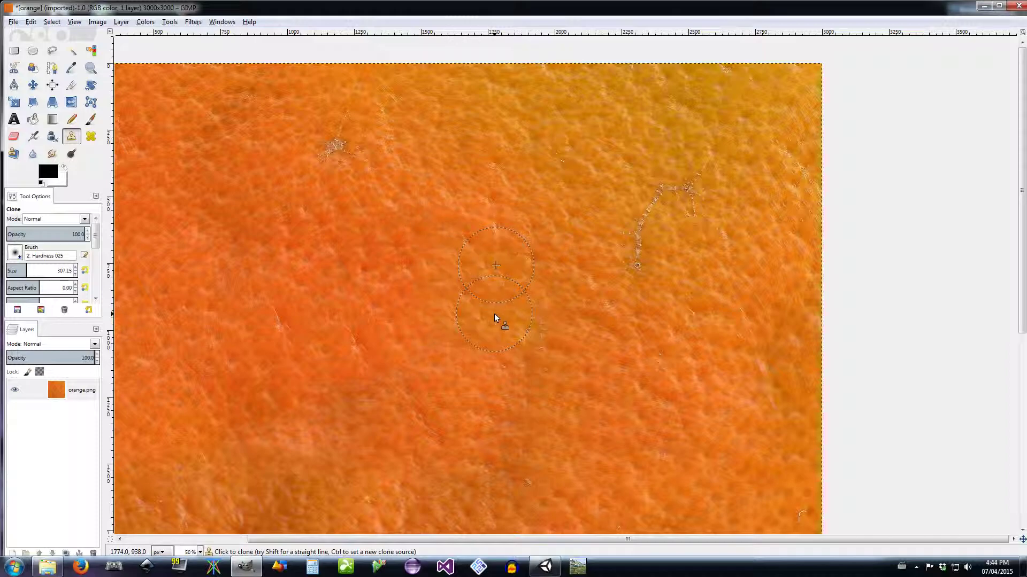
{"action": "left_click", "coordinate": [395, 377], "text": "ctrl"}
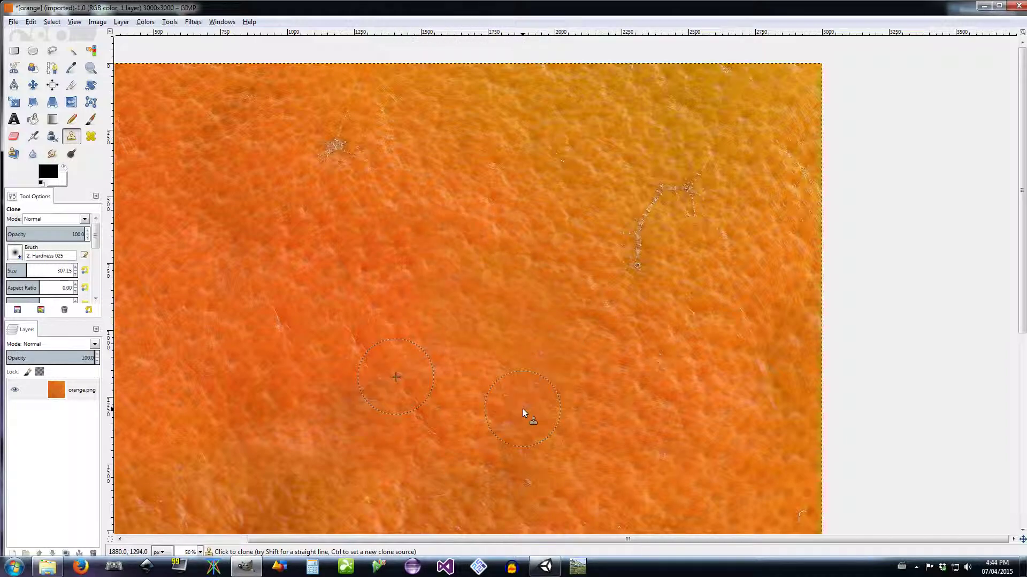
Step: Inspect the whole texture, checking the lower left corner, bottom edge and right side of the peel for uneven areas
{"action": "scroll", "coordinate": [487, 233], "scroll_direction": "down", "scroll_amount": 2}
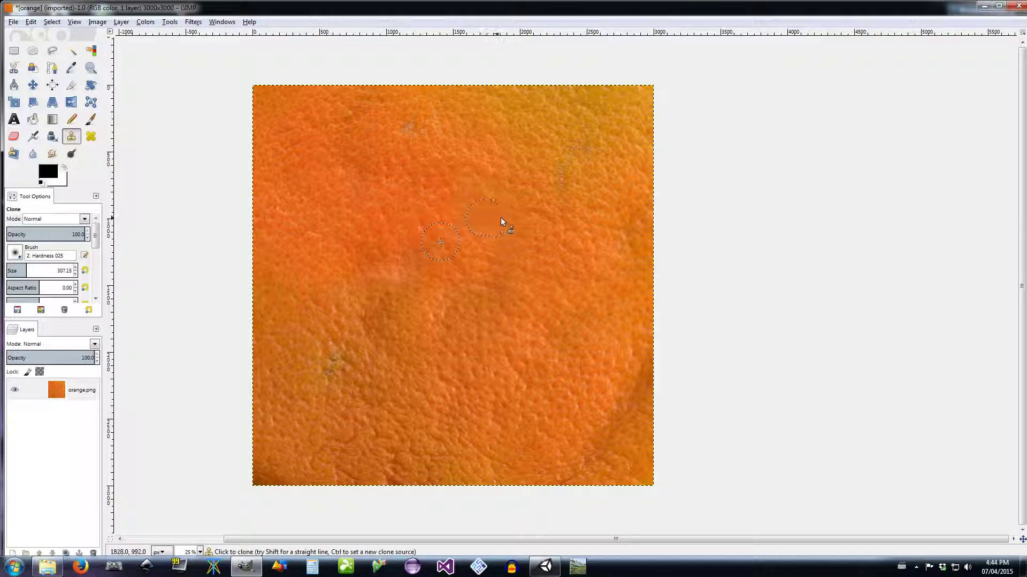
{"action": "left_click_drag", "start_coordinate": [511, 355], "coordinate": [431, 268]}
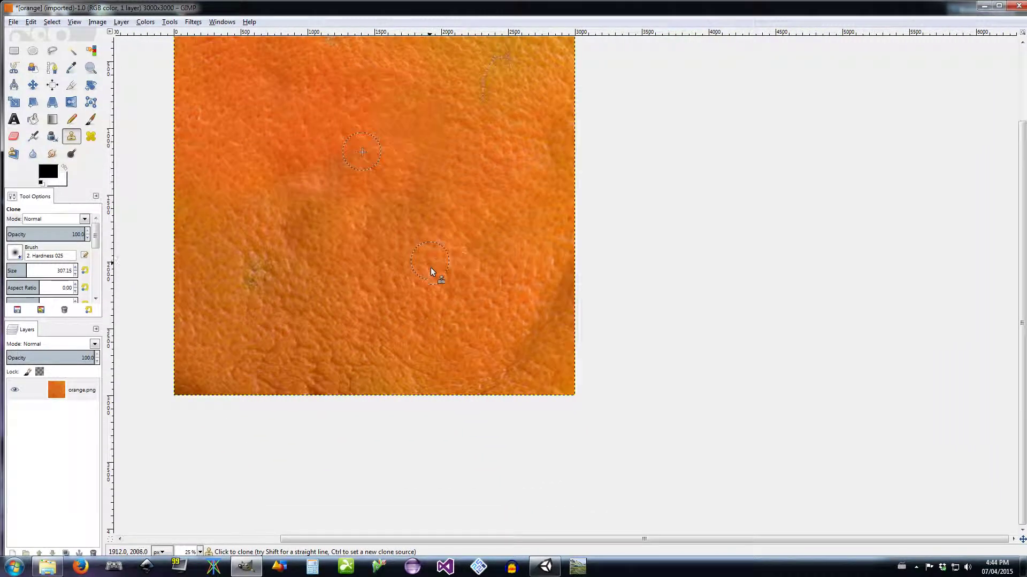
{"action": "scroll", "coordinate": [245, 343], "scroll_direction": "up", "scroll_amount": 2}
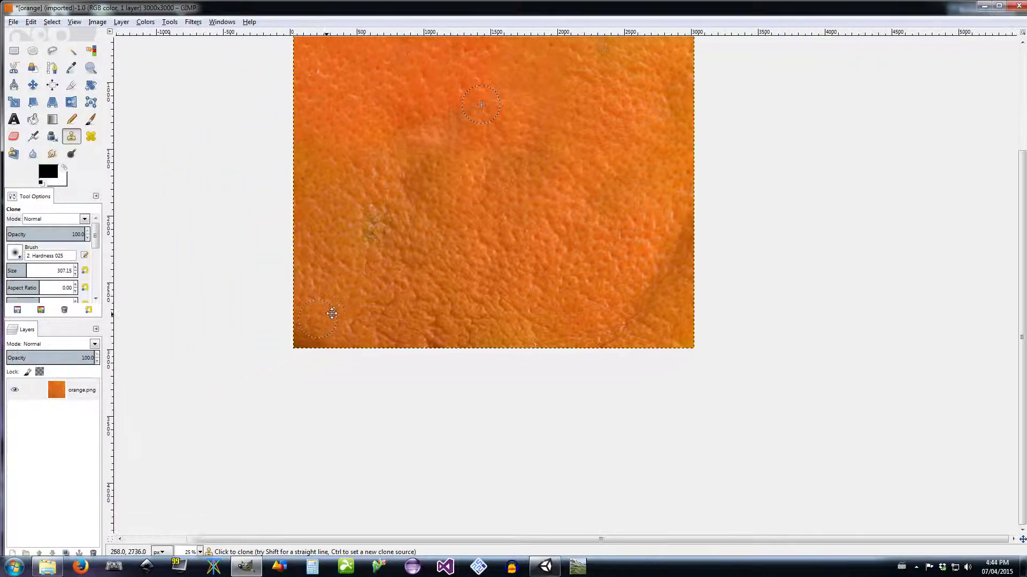
{"action": "left_click_drag", "start_coordinate": [244, 344], "coordinate": [597, 363]}
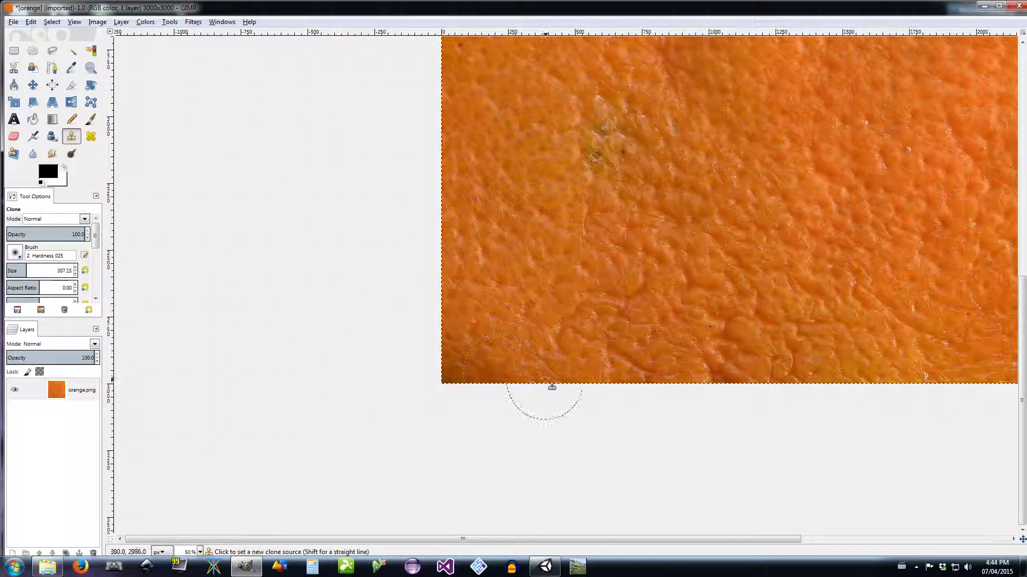
{"action": "left_click_drag", "start_coordinate": [819, 364], "coordinate": [490, 418]}
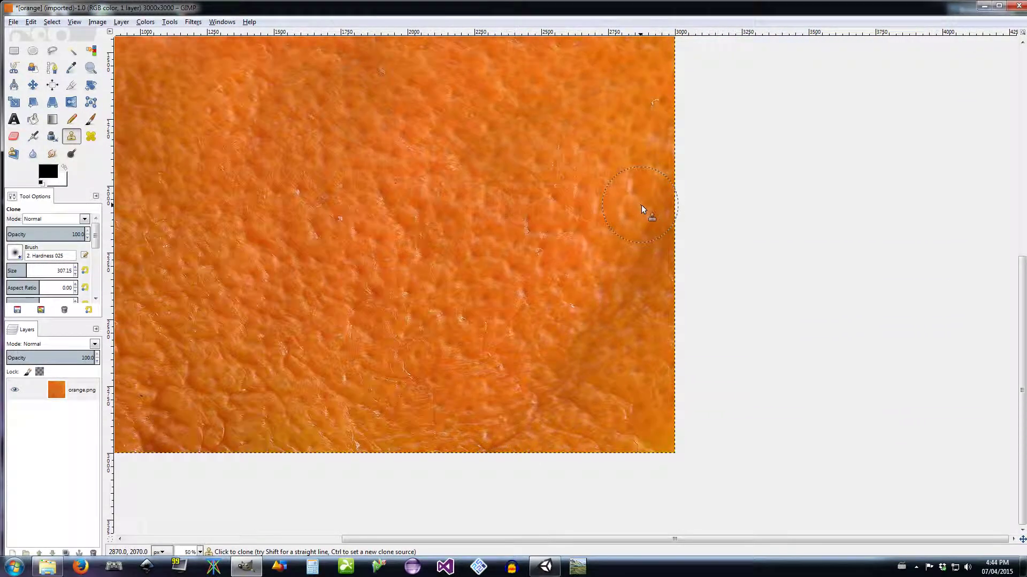
{"action": "scroll", "coordinate": [671, 202], "scroll_direction": "down", "scroll_amount": 2}
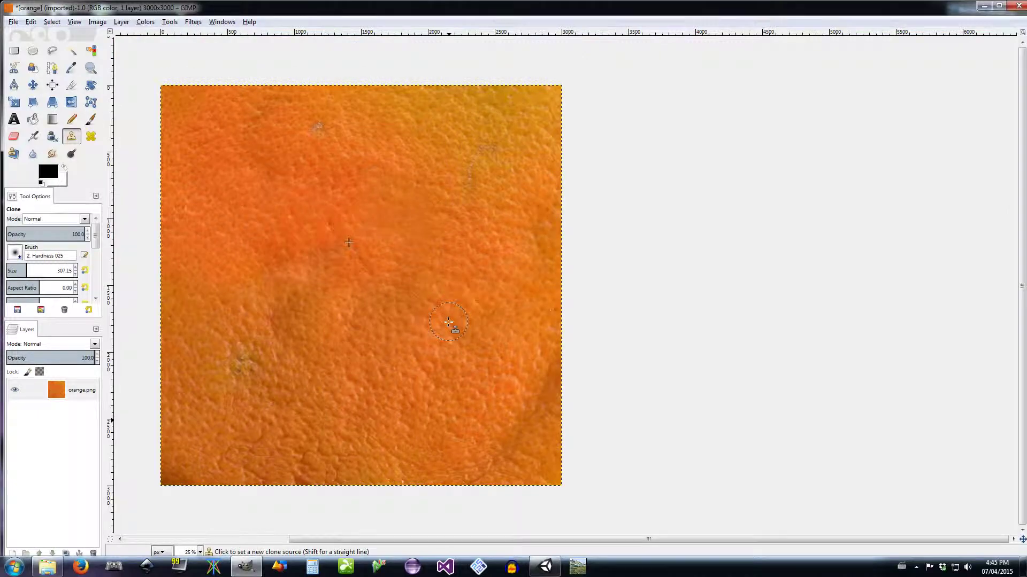
{"action": "left_click_drag", "start_coordinate": [690, 262], "coordinate": [692, 262]}
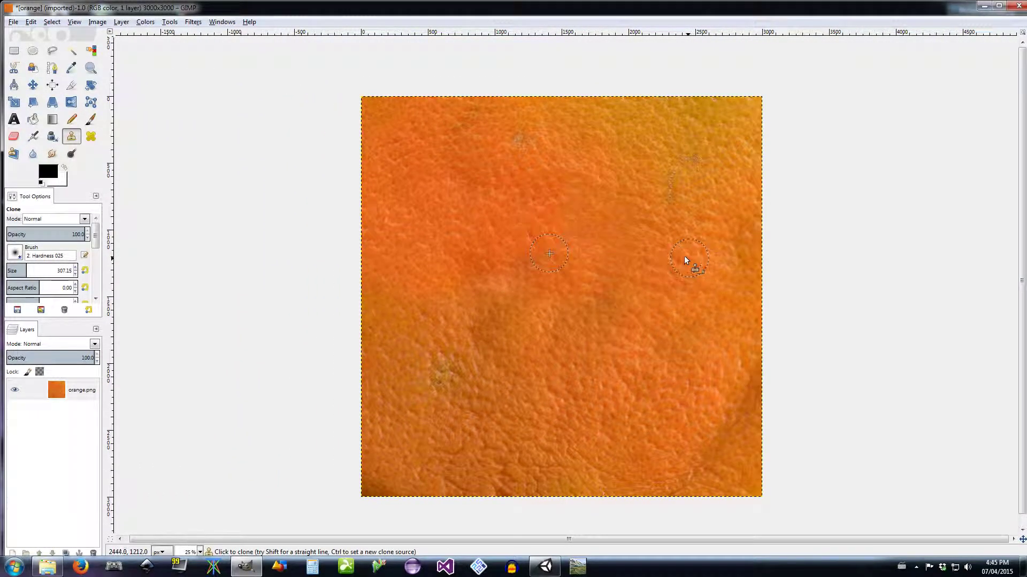
Step: Apply the Make Seamless filter to the orange peel texture
{"action": "left_click", "coordinate": [195, 24]}
{"action": "mouse_move", "coordinate": [216, 187]}
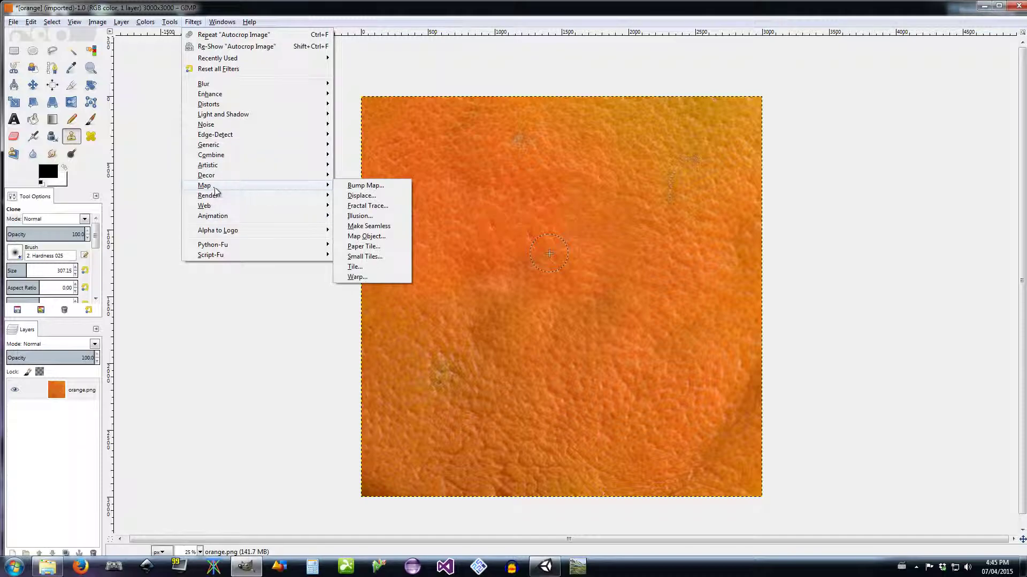
{"action": "left_click", "coordinate": [381, 227]}
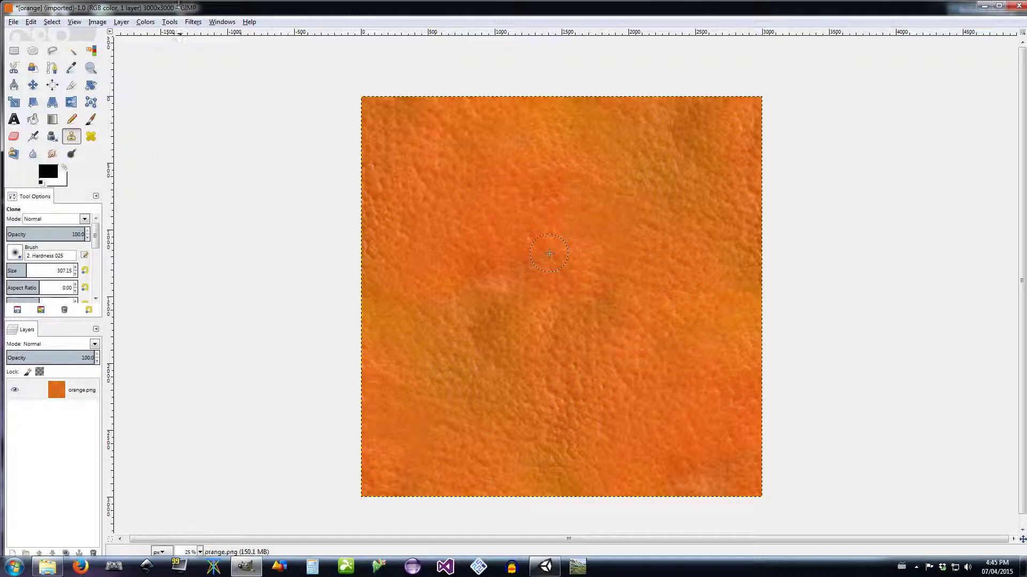
Step: Examine the seamless texture at 100% around its left and middle areas, and again as a whole, for blurry or ghosted blending
{"action": "key", "text": "1"}
{"action": "left_click_drag", "start_coordinate": [493, 299], "coordinate": [693, 393]}
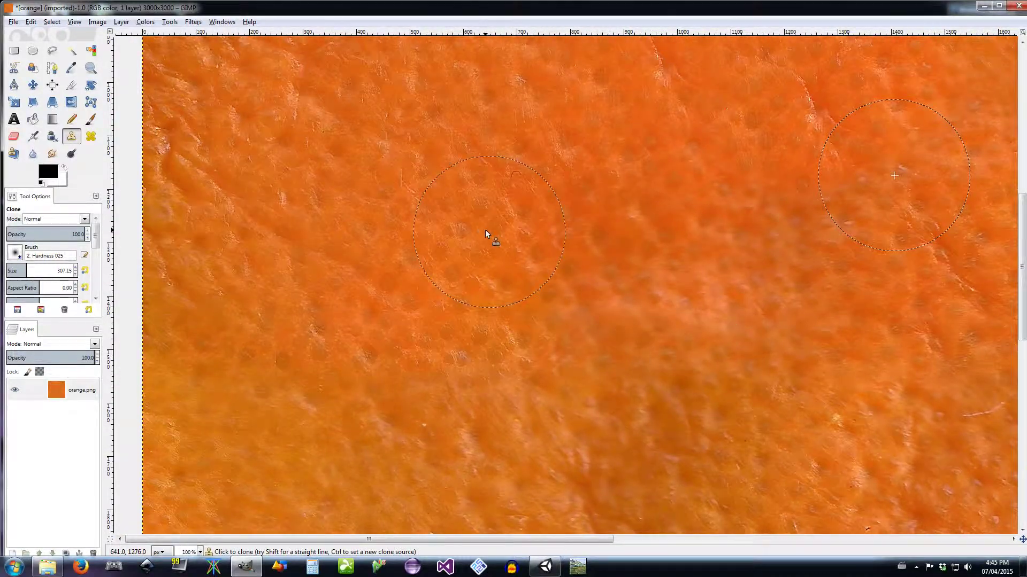
{"action": "left_click_drag", "start_coordinate": [485, 229], "coordinate": [627, 352]}
{"action": "left_click_drag", "start_coordinate": [636, 315], "coordinate": [414, 481]}
{"action": "left_click_drag", "start_coordinate": [611, 301], "coordinate": [331, 406]}
{"action": "left_click_drag", "start_coordinate": [711, 296], "coordinate": [873, 72]}
{"action": "left_click_drag", "start_coordinate": [695, 340], "coordinate": [861, 166]}
{"action": "scroll", "coordinate": [755, 363], "scroll_direction": "down", "scroll_amount": 4}
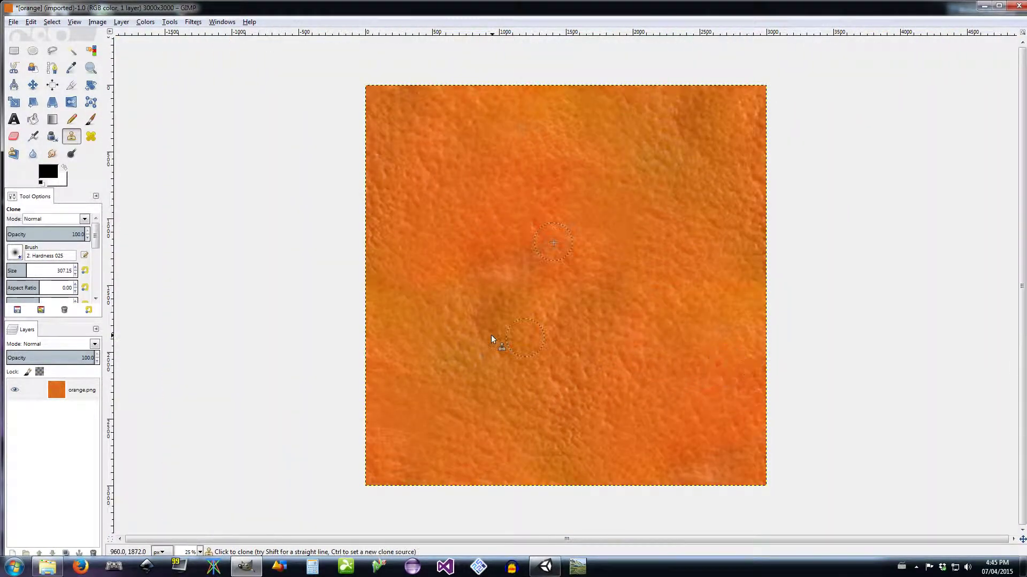
{"action": "scroll", "coordinate": [500, 361], "scroll_direction": "down", "scroll_amount": 2}
{"action": "scroll", "coordinate": [503, 366], "scroll_direction": "up", "scroll_amount": 1}
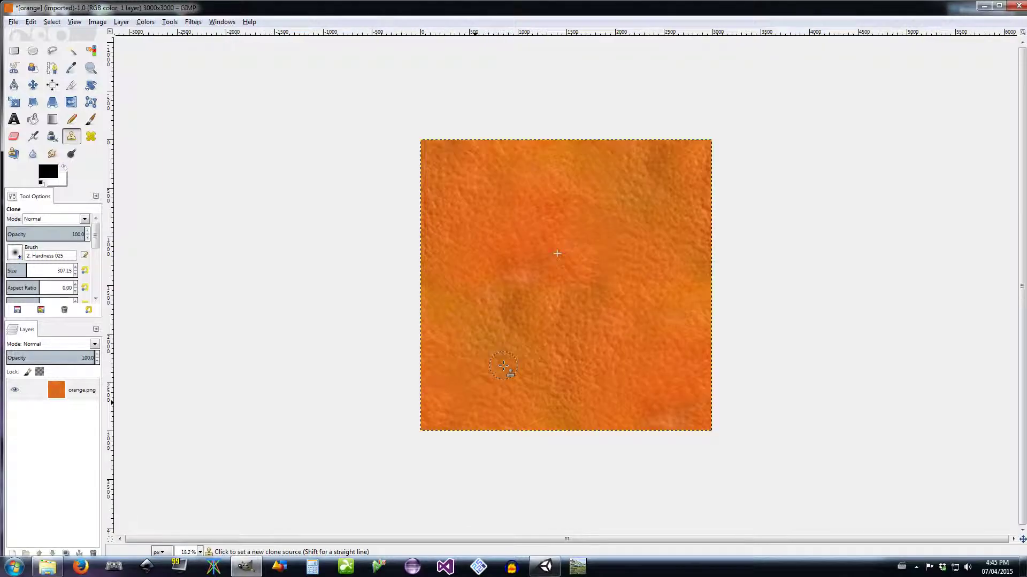
{"action": "scroll", "coordinate": [503, 366], "scroll_direction": "up", "scroll_amount": 1}
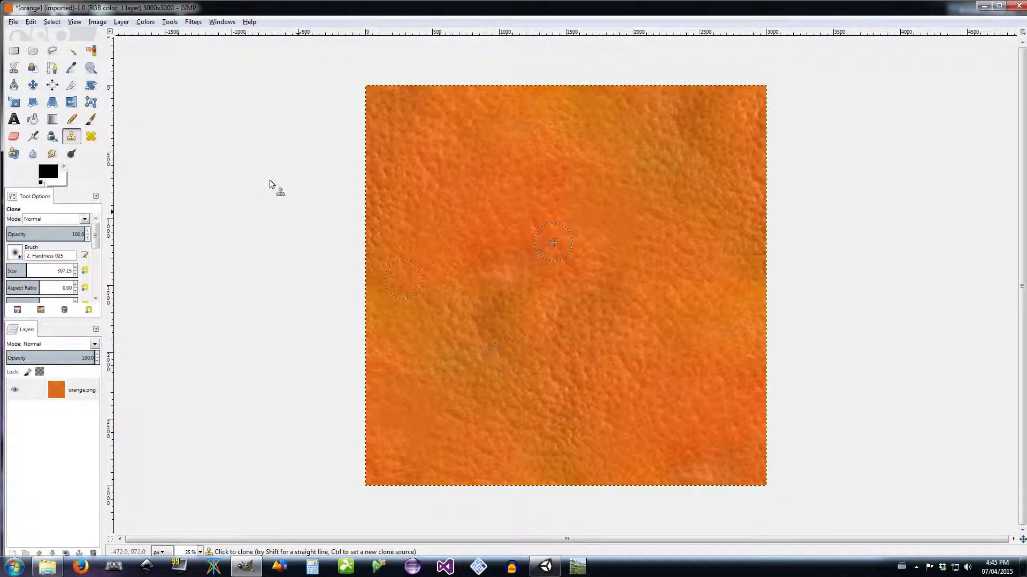
Step: Tile the texture into a new 3602 × 3602 px image with the Tile filter to test how it repeats
{"action": "left_click", "coordinate": [195, 22]}
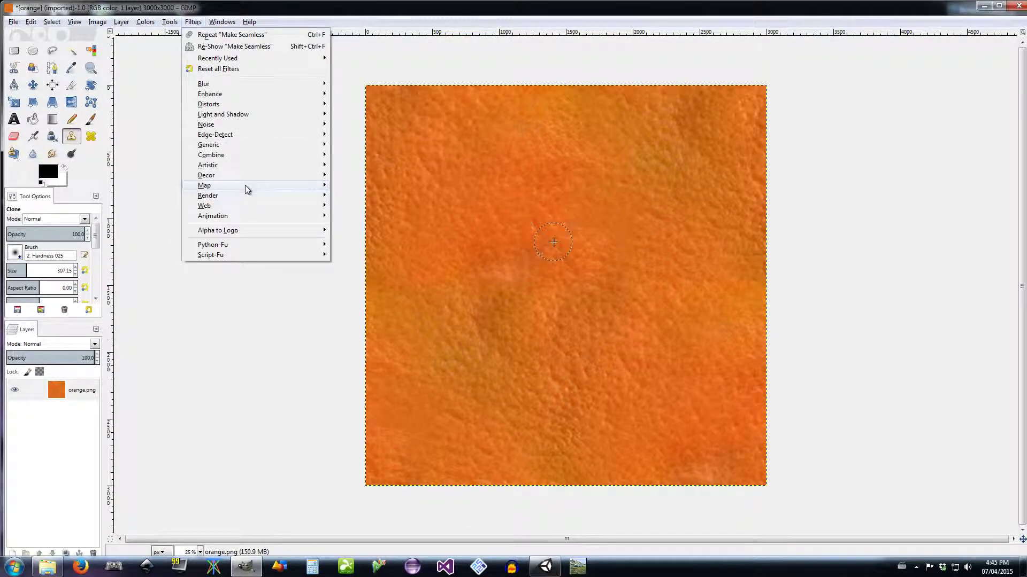
{"action": "mouse_move", "coordinate": [282, 187]}
{"action": "left_click", "coordinate": [351, 266]}
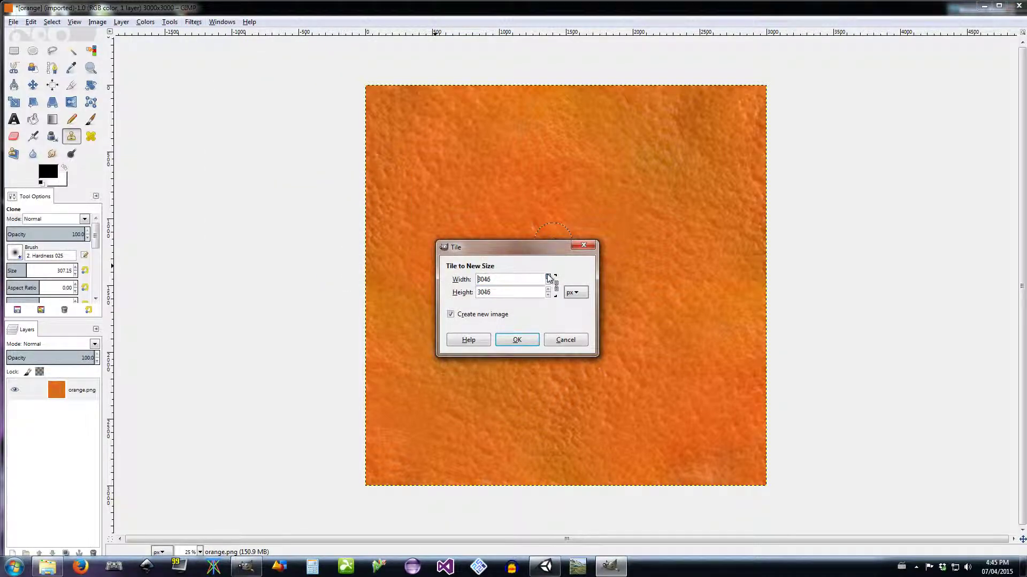
{"action": "key", "text": "Return"}
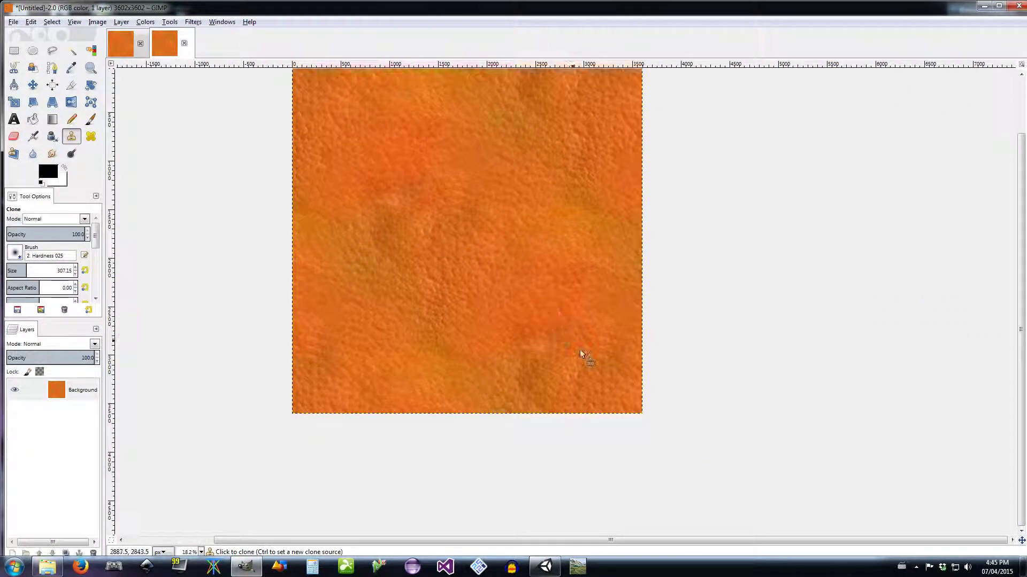
Step: Inspect the tiled test image for visible joins along its lower and right parts, and close it without saving
{"action": "scroll", "coordinate": [582, 369], "scroll_direction": "up", "scroll_amount": 3, "text": "ctrl"}
{"action": "scroll", "coordinate": [534, 337], "scroll_direction": "left", "scroll_amount": 5}
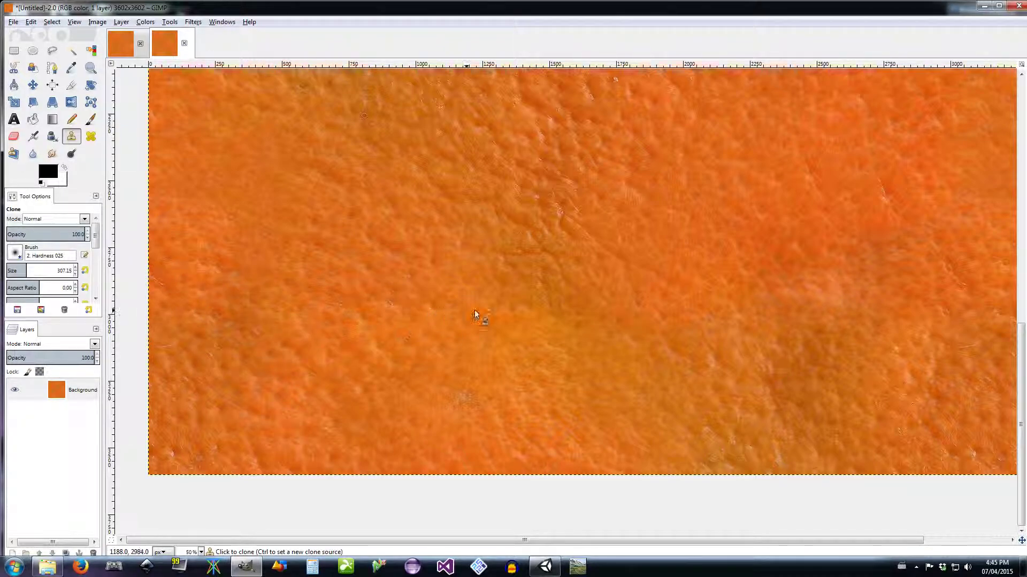
{"action": "scroll", "coordinate": [541, 307], "scroll_direction": "right", "scroll_amount": 8}
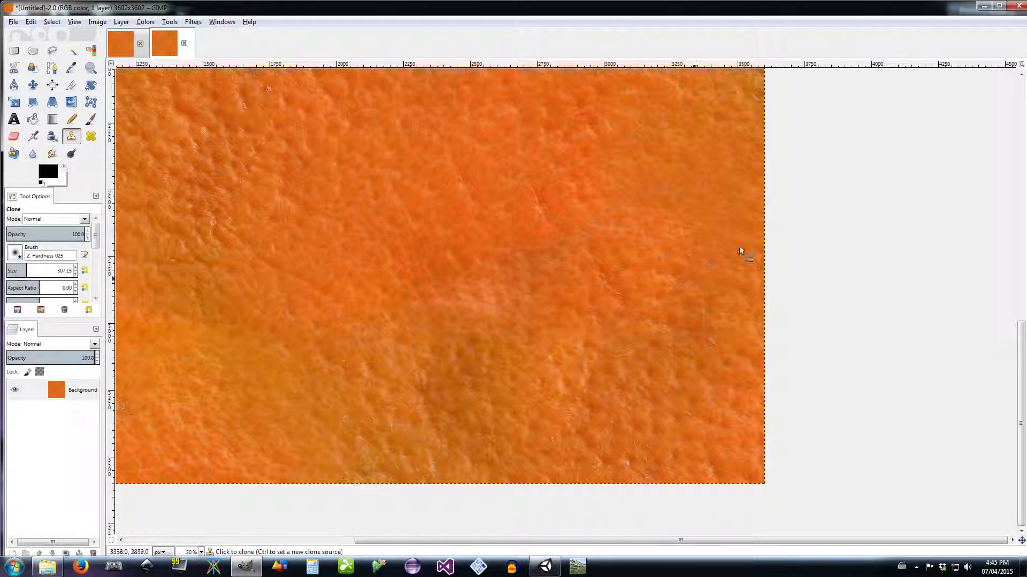
{"action": "scroll", "coordinate": [453, 352], "scroll_direction": "down", "scroll_amount": 2}
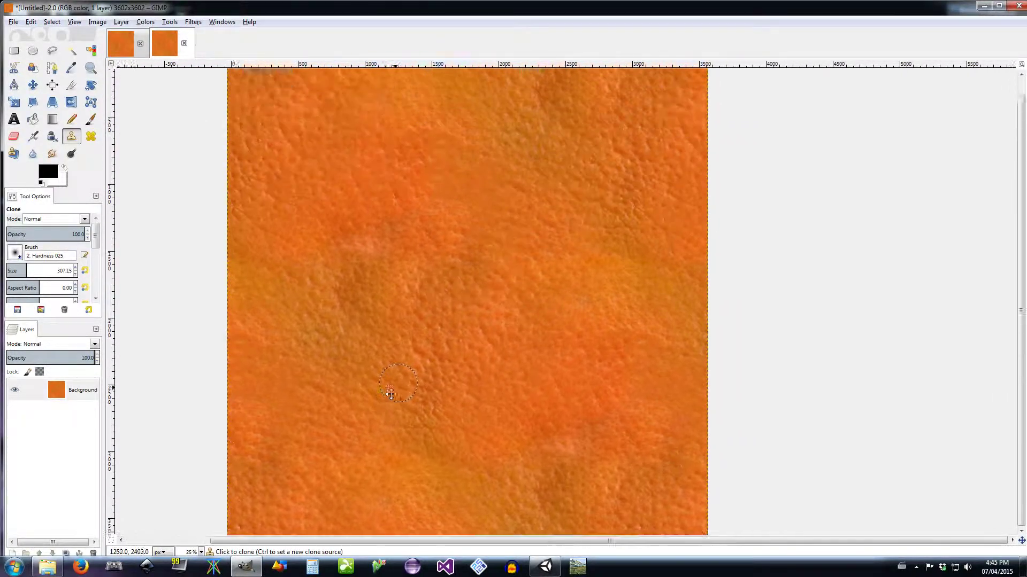
{"action": "scroll", "coordinate": [454, 359], "scroll_direction": "left", "scroll_amount": 2}
{"action": "left_click_drag", "start_coordinate": [457, 364], "coordinate": [476, 398]}
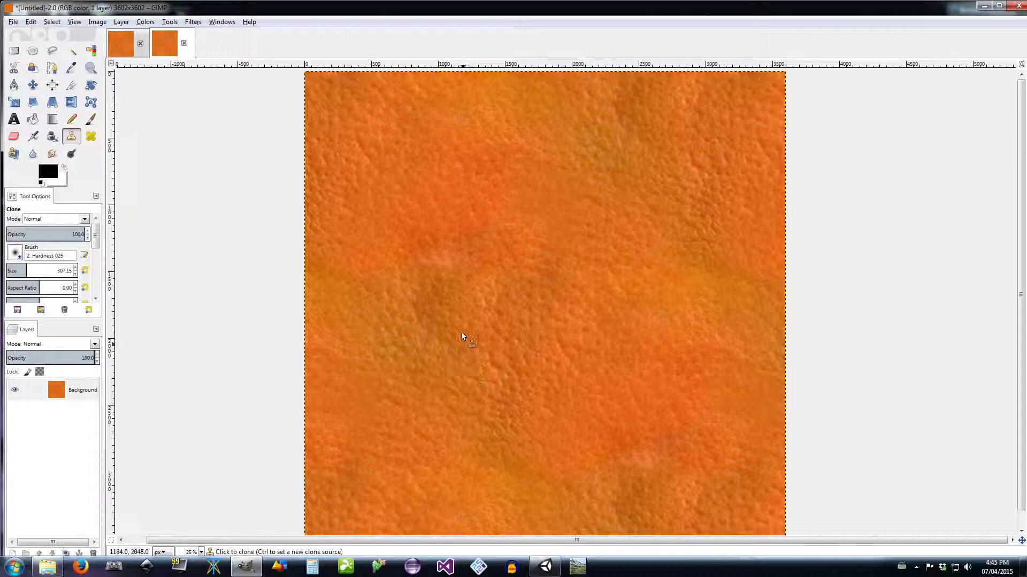
{"action": "left_click", "coordinate": [184, 44]}
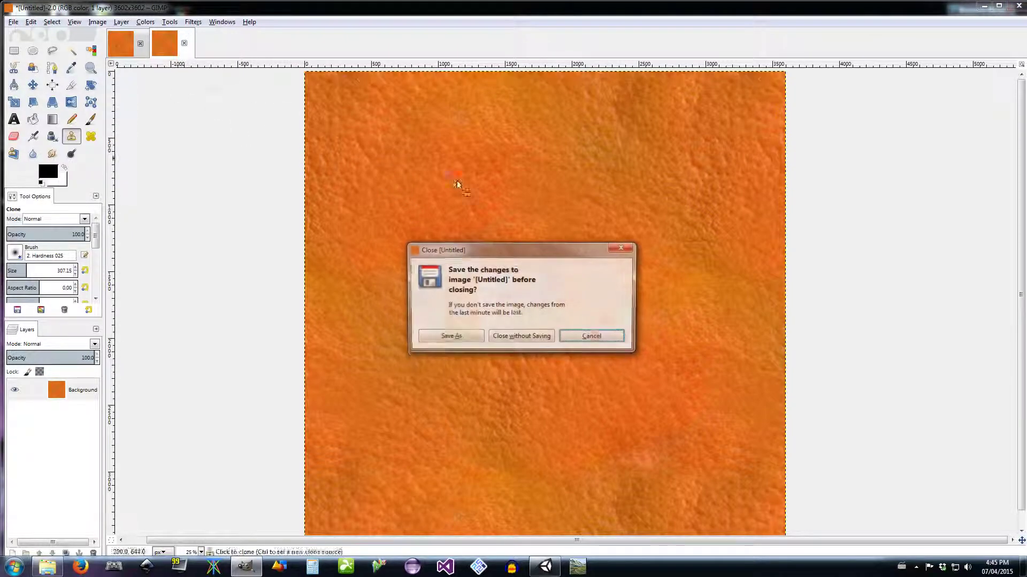
{"action": "left_click", "coordinate": [519, 338]}
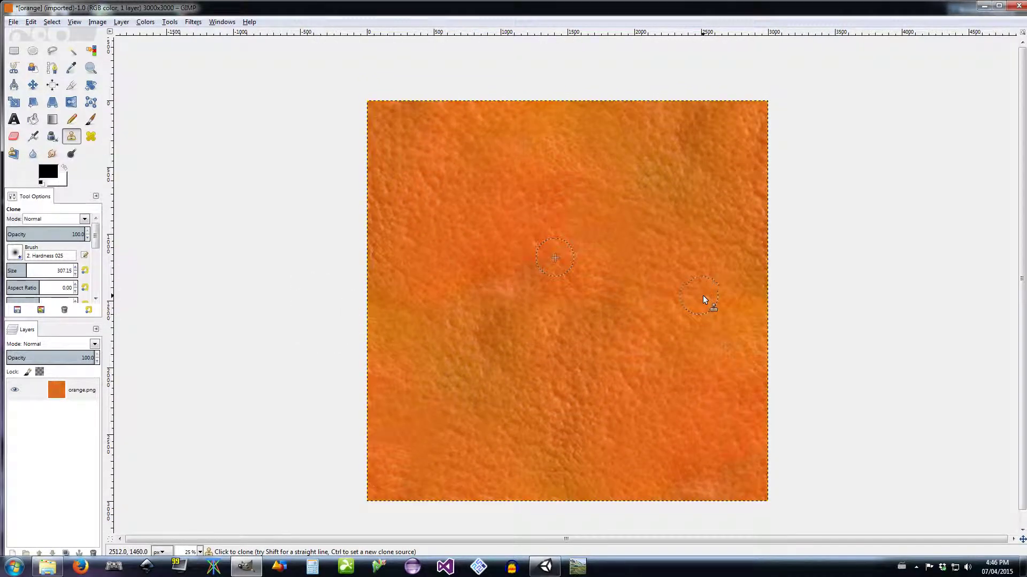